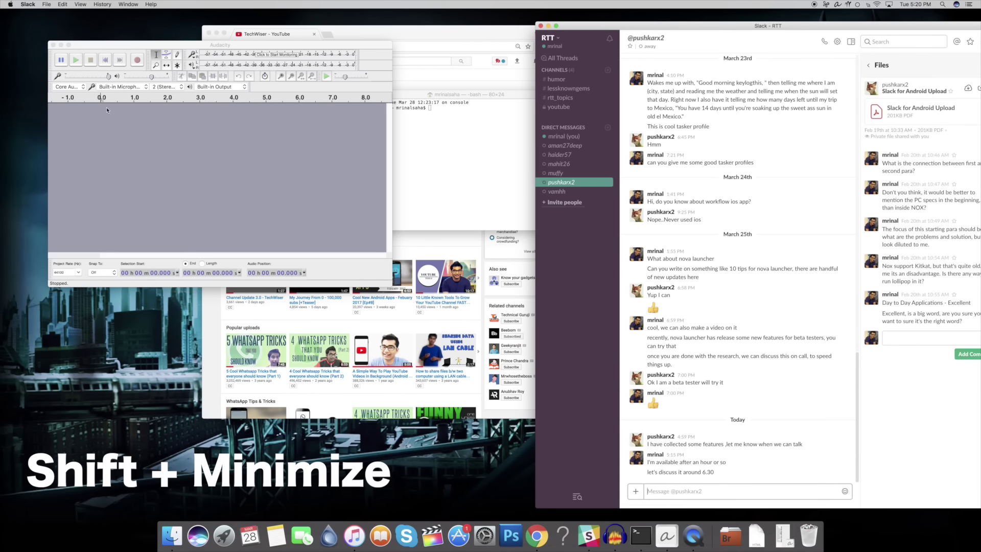
Minimize Audacity, Terminal, Slack and YouTube in slow motion, then restore YouTube and Audacity
shift+click(61, 44)
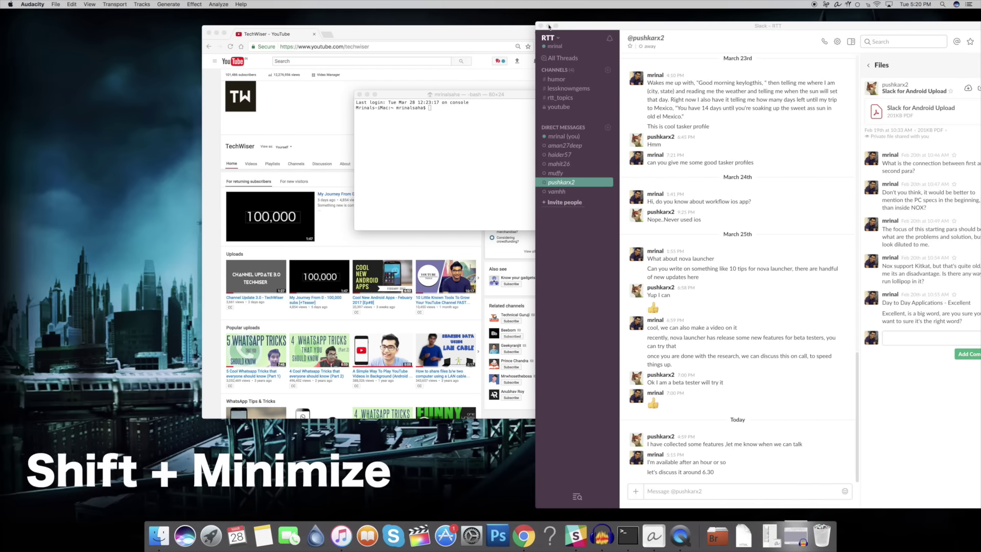
shift+click(368, 95)
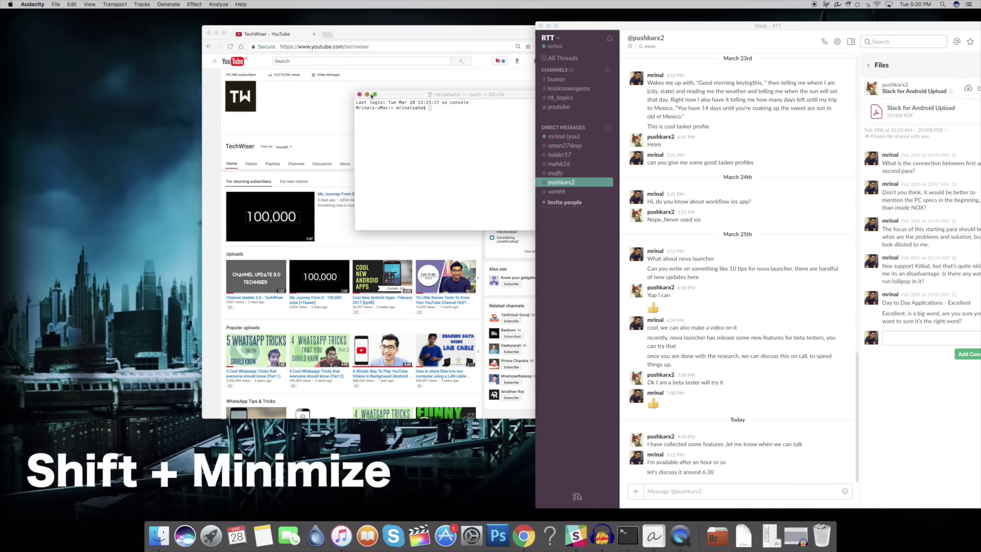
shift+click(548, 25)
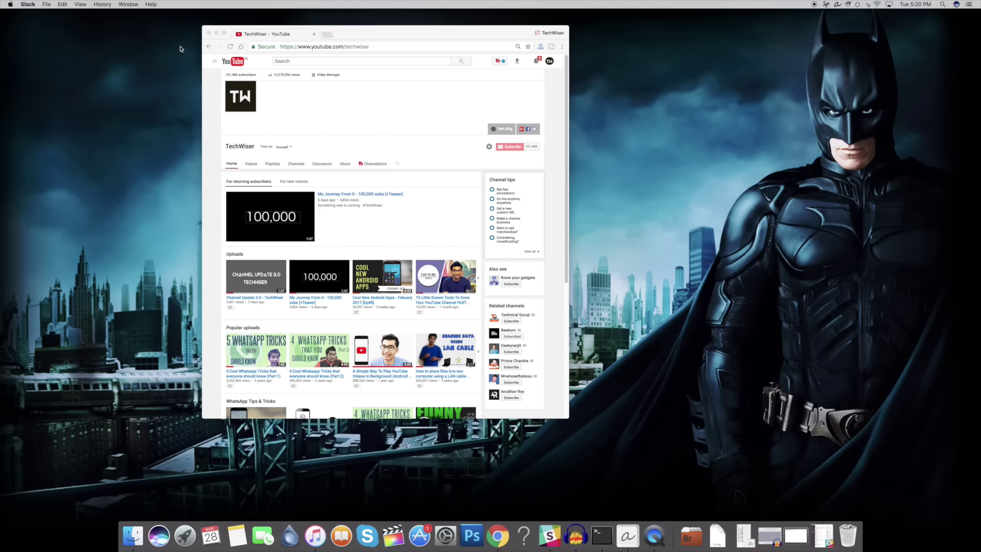
key(shift+super+m)
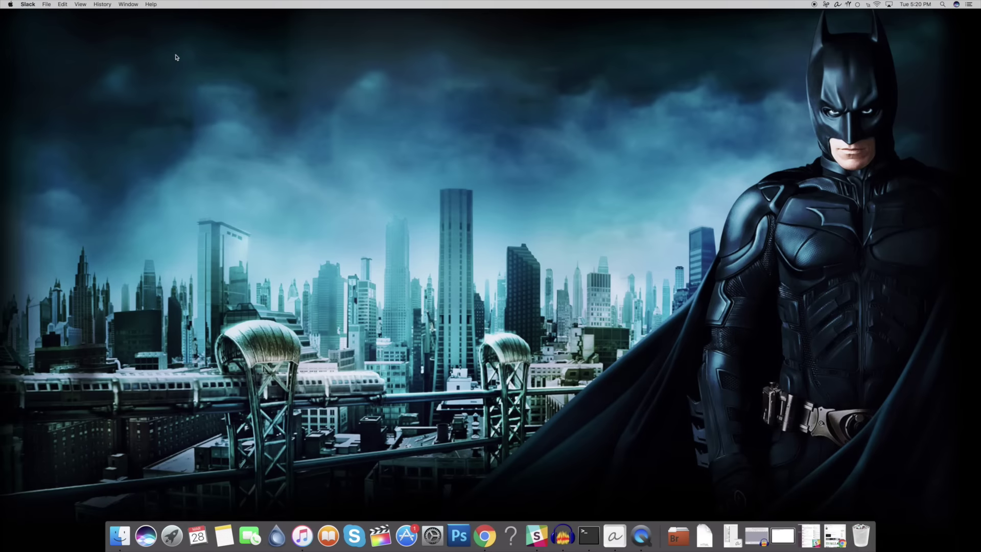
shift+click(841, 535)
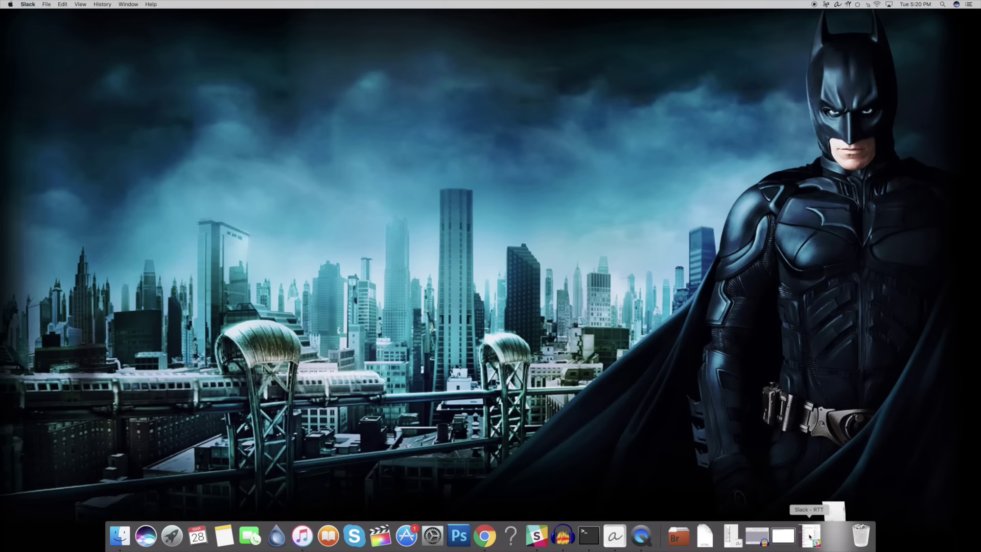
shift+click(764, 535)
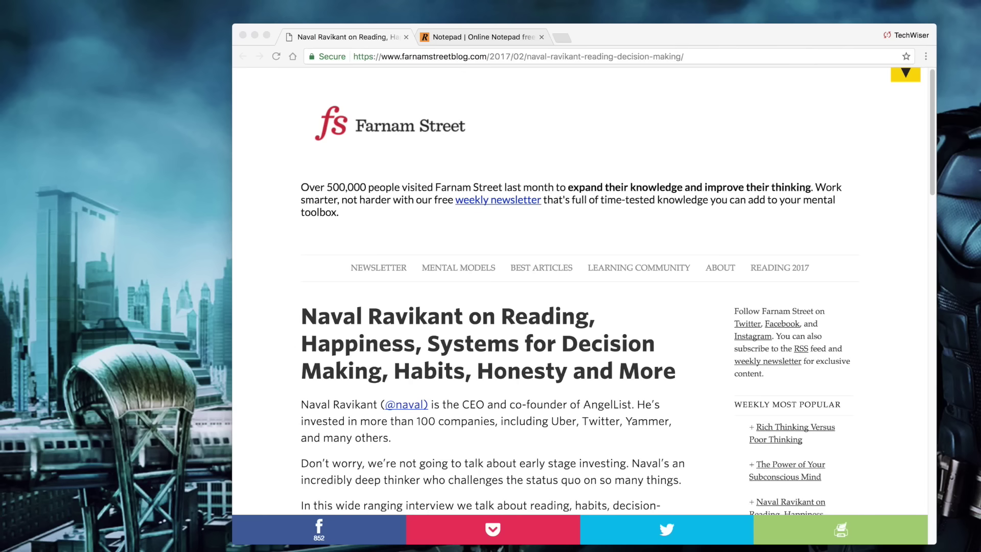
Save the article heading as a desktop clipping and drop it into the online Notepad
click(307, 317)
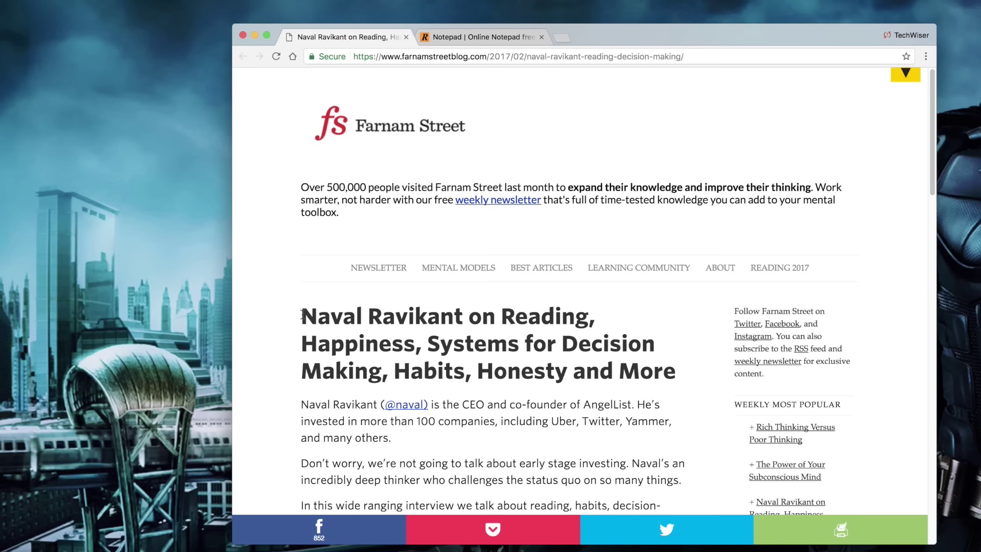
drag(302, 315, 670, 372)
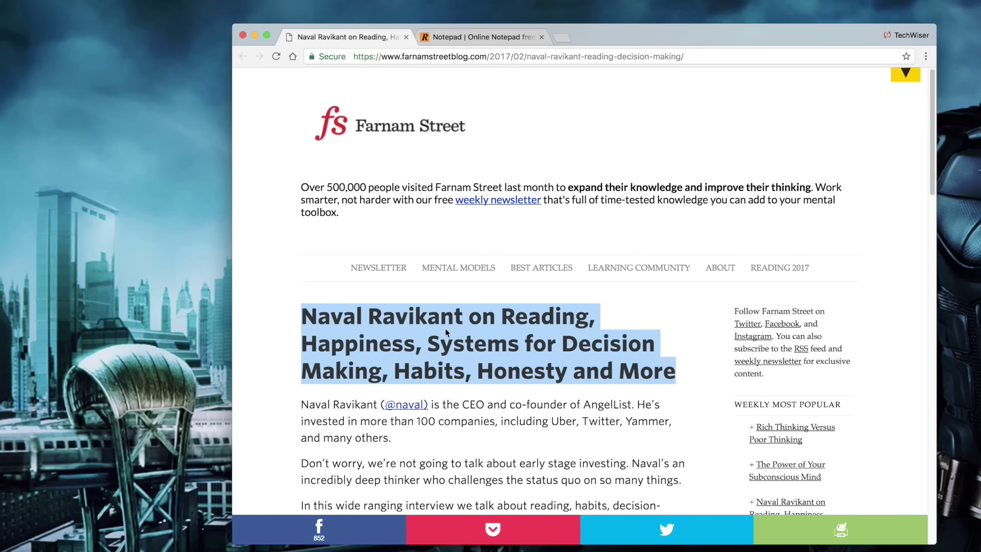
drag(445, 328, 47, 176)
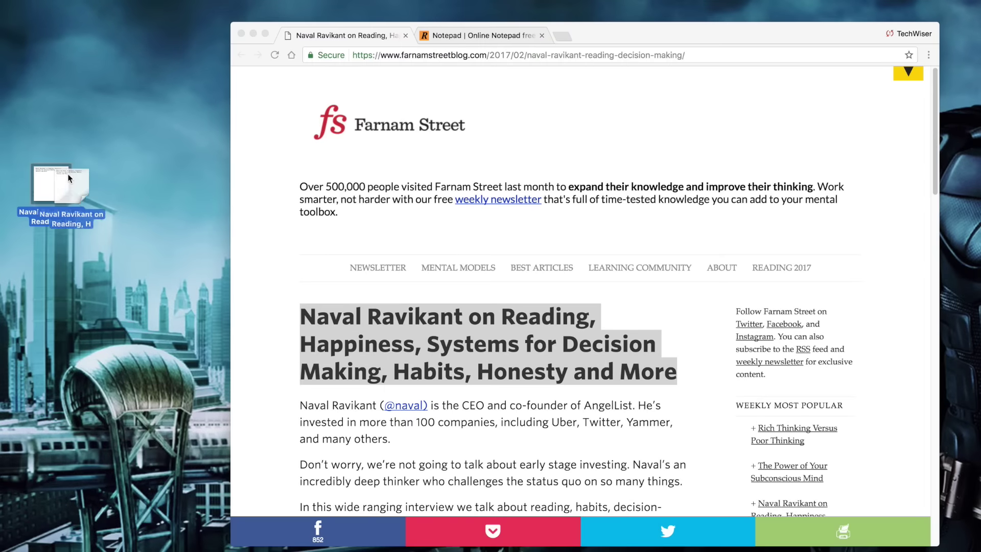
drag(68, 178, 344, 191)
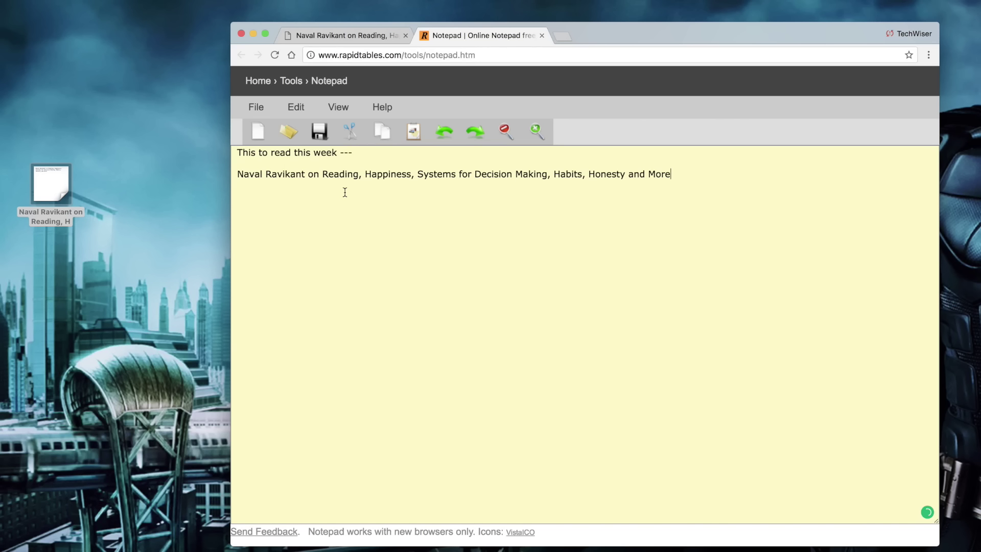
click(333, 28)
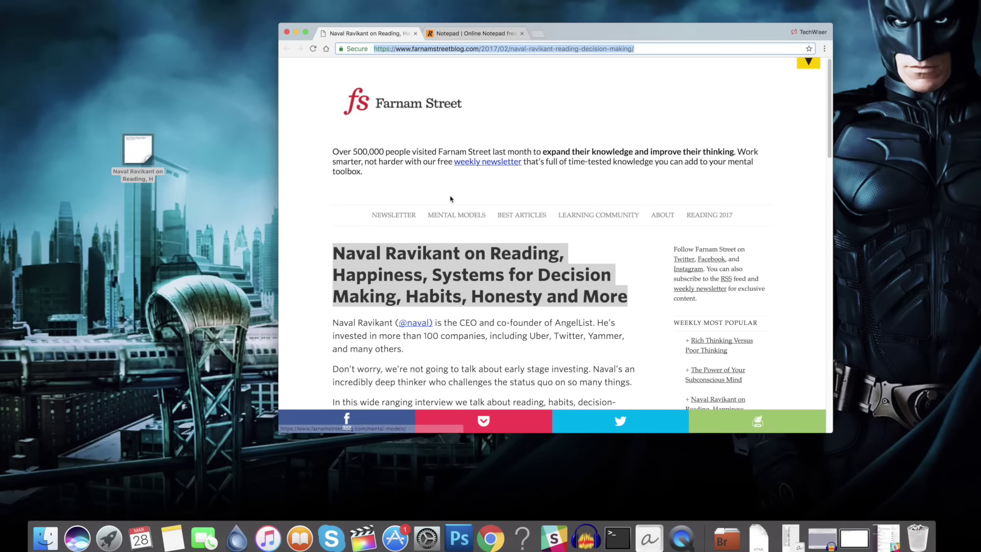
Drag the Farnam Street article's full URL into the Dock as a link and open it
click(449, 194)
click(452, 50)
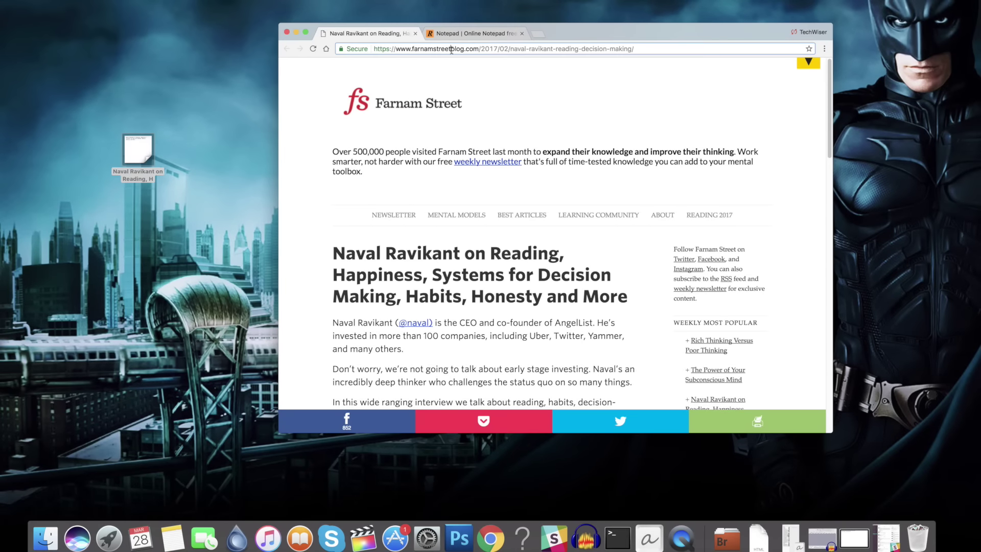
click(481, 49)
triple_click(482, 49)
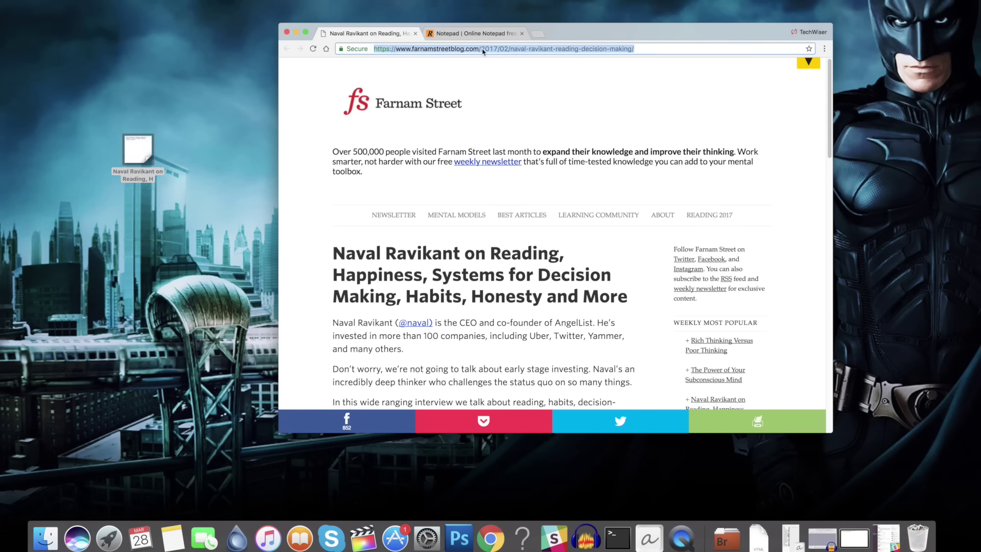
drag(482, 51, 715, 541)
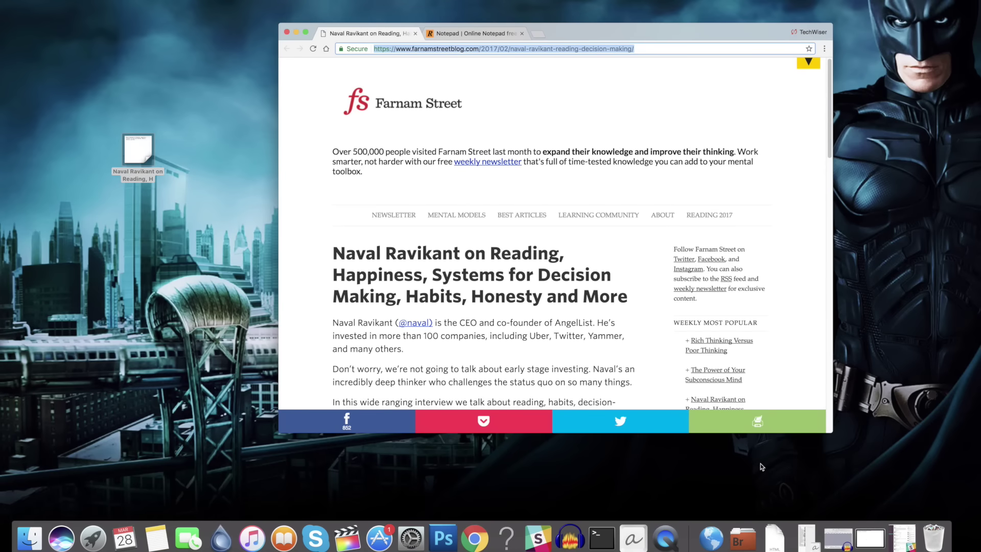
click(716, 541)
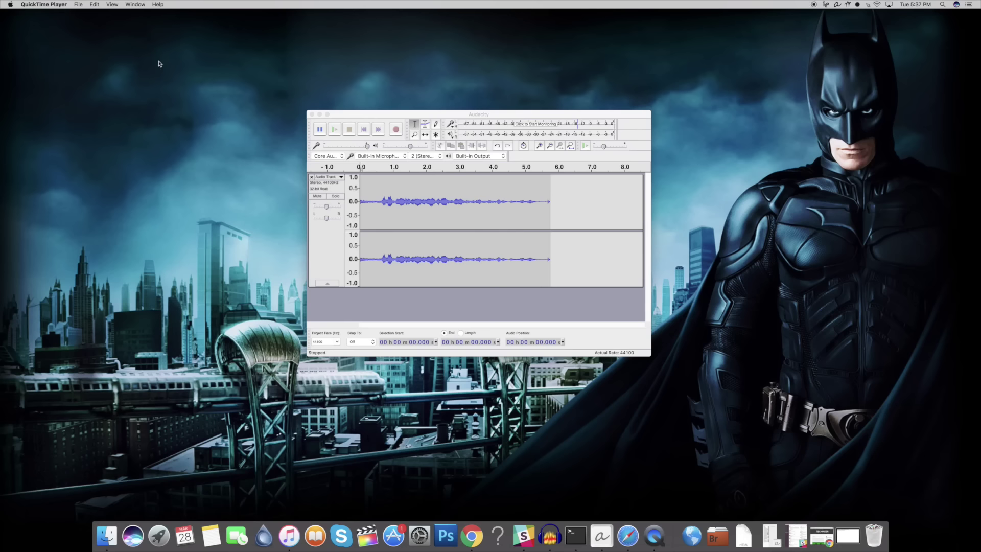
Bring Audacity forward and extend its window to the right edge, left edge and menu bar
click(651, 220)
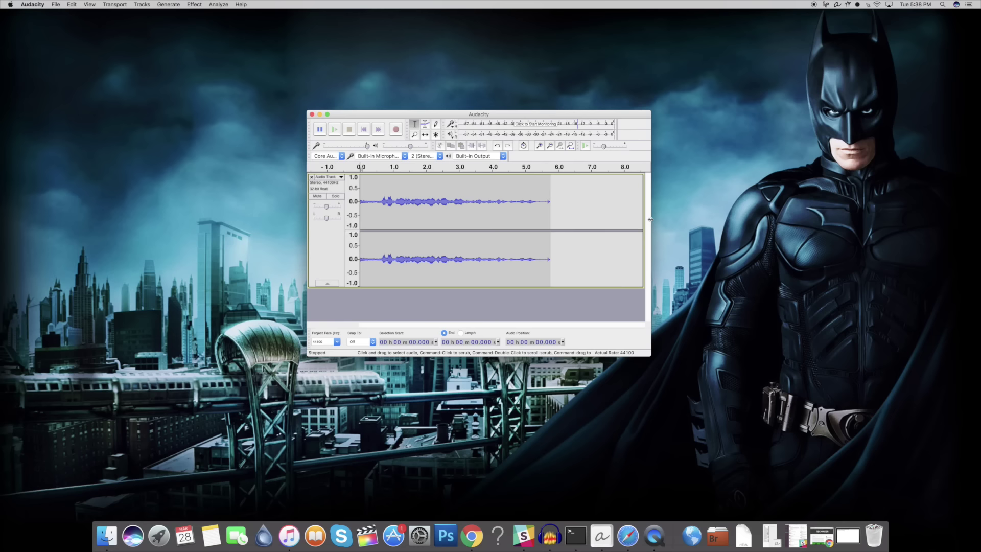
double_click(651, 219)
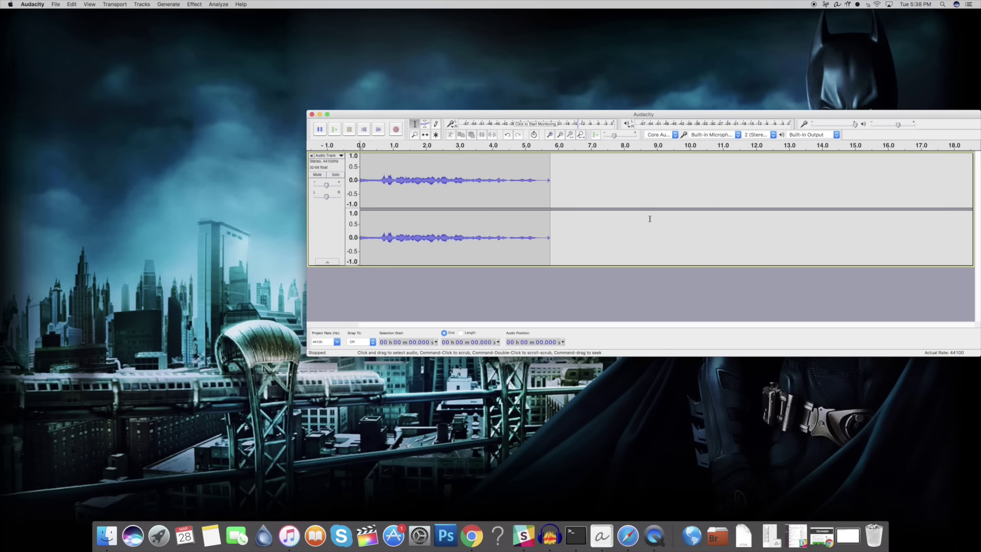
double_click(306, 247)
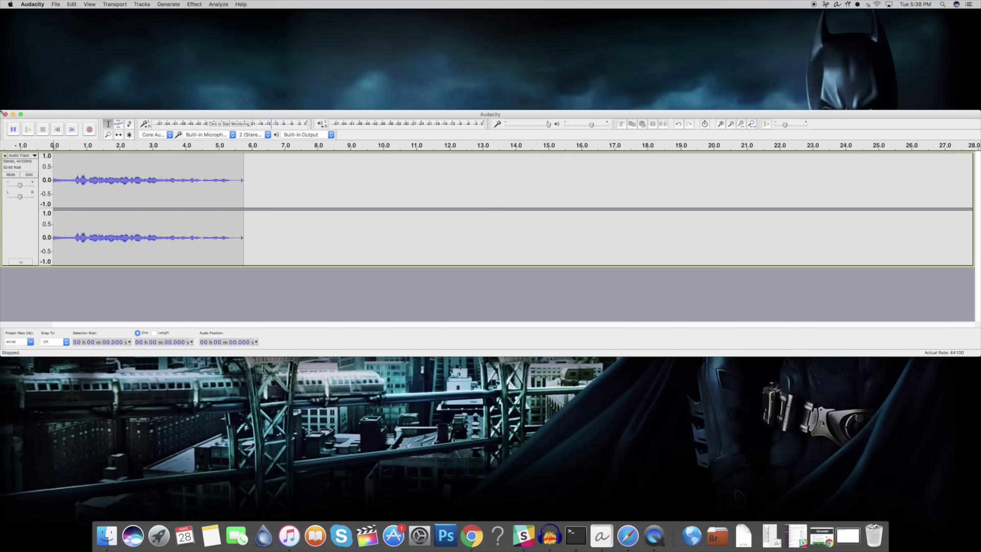
double_click(2, 109)
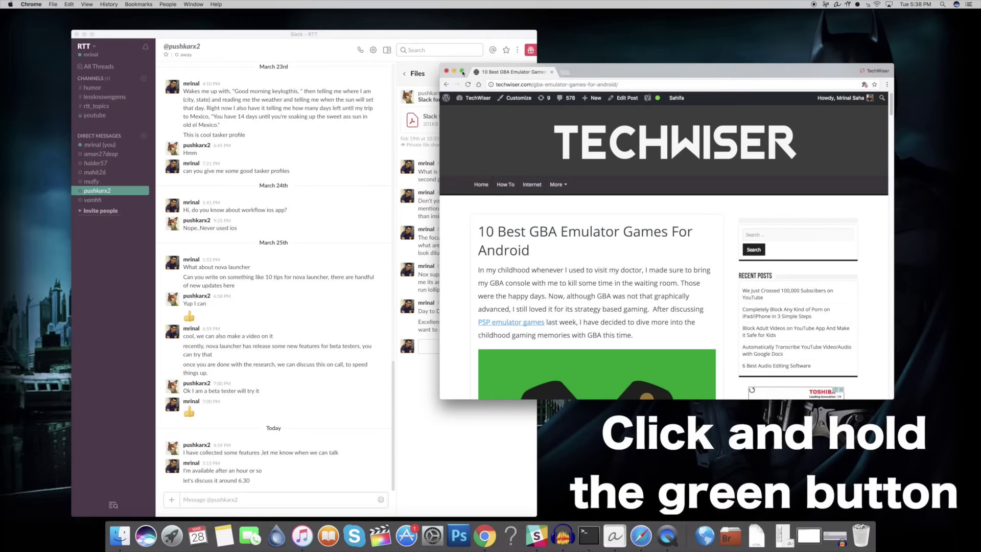
Tile the browser on the right half beside Slack, then return it to a floating window
drag(463, 72, 463, 72)
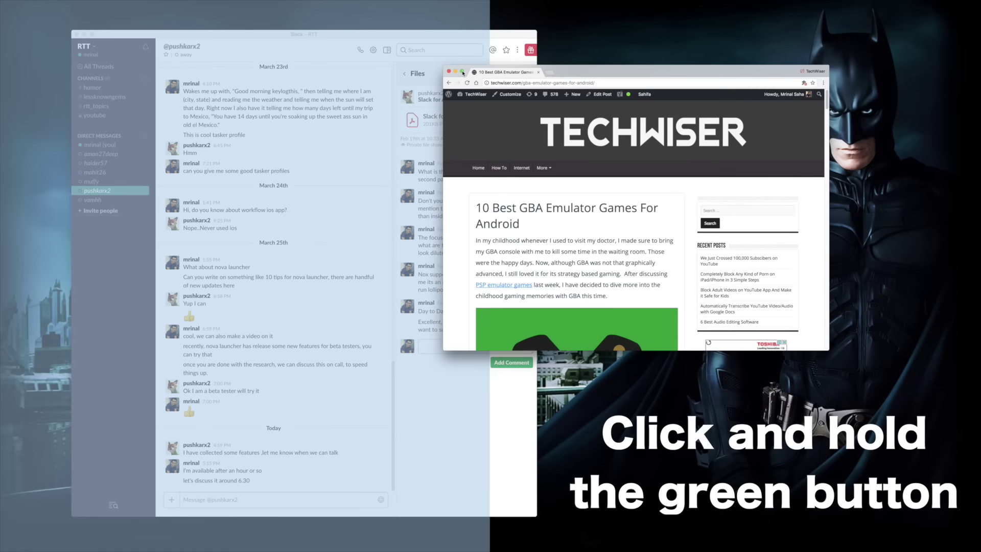
drag(463, 72, 560, 72)
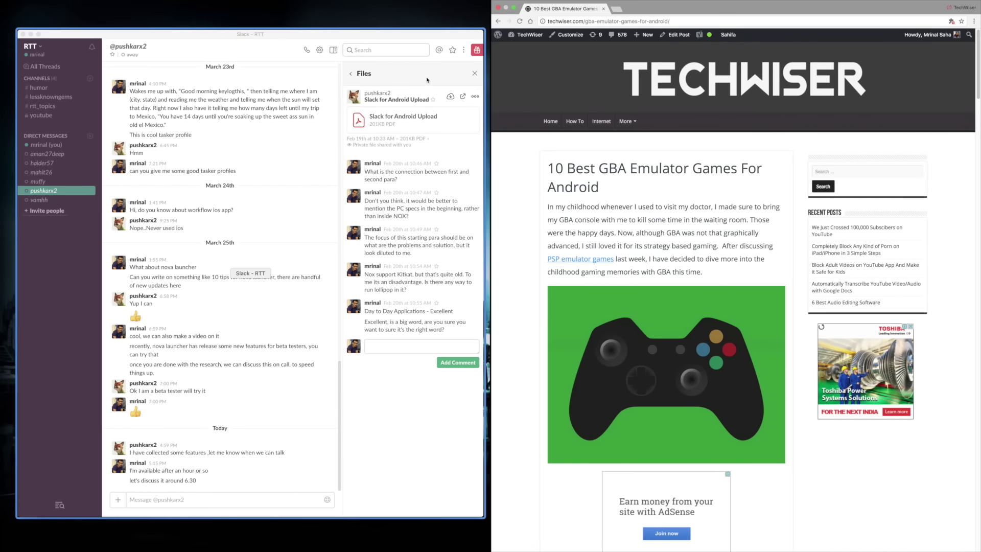
click(426, 80)
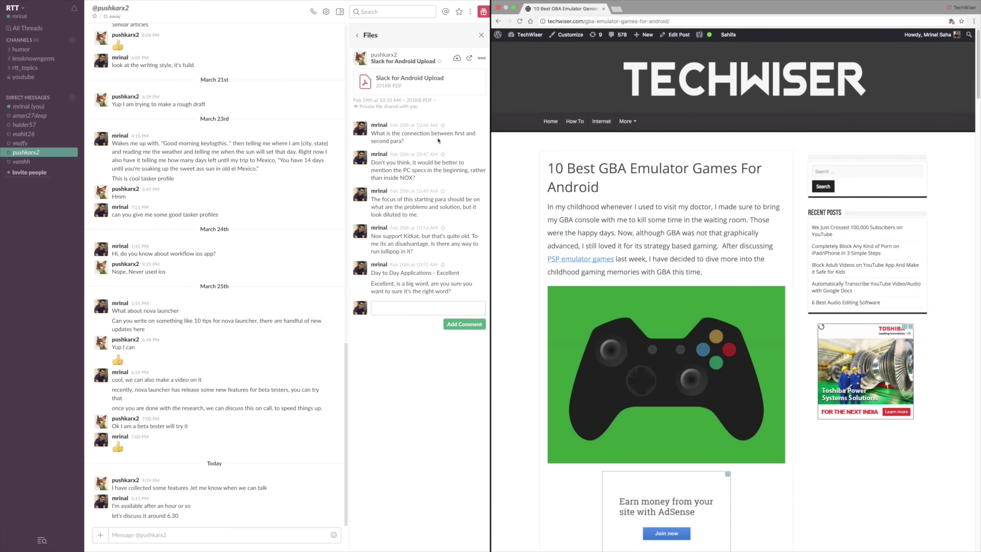
scroll(716, 199, down, 5)
scroll(717, 199, up, 5)
click(515, 9)
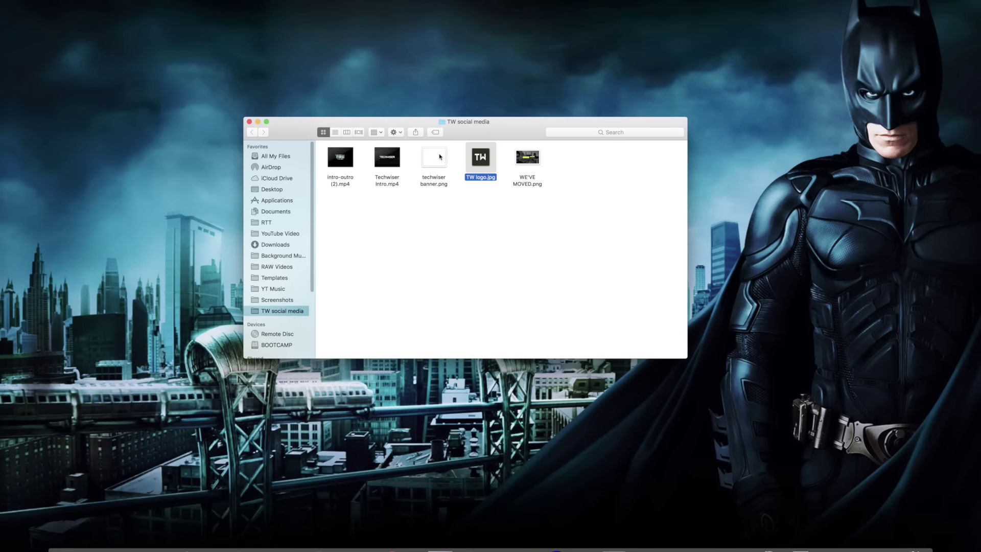
Quick Look the TW logo, techwiser banner.png and Techwiser Intro.mp4 in turn
click(438, 156)
key(space)
key(space)
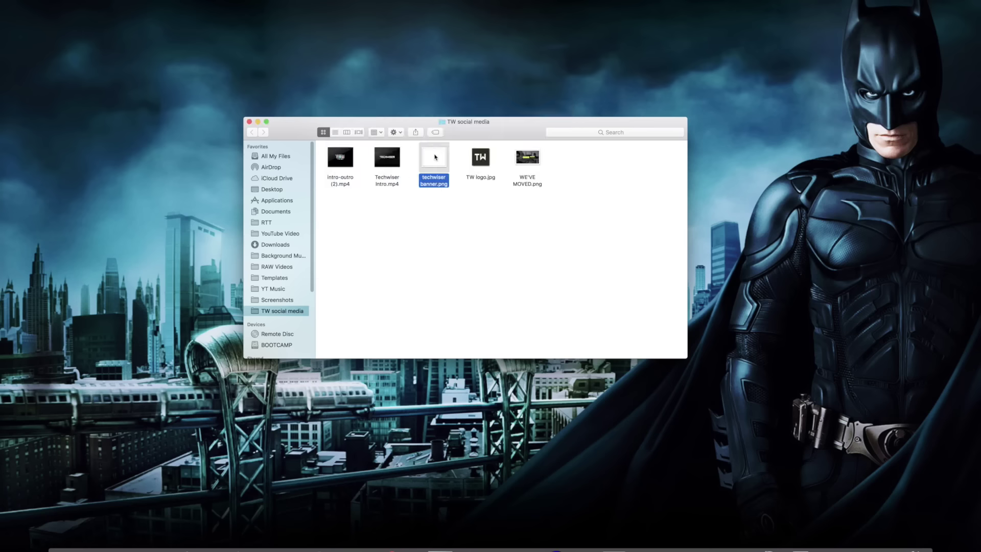
click(387, 156)
key(space)
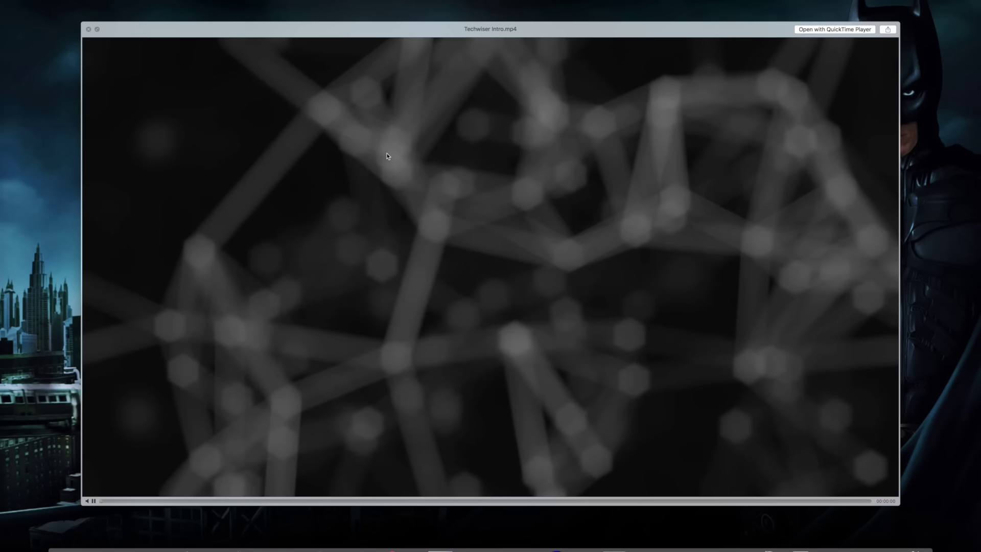
key(space)
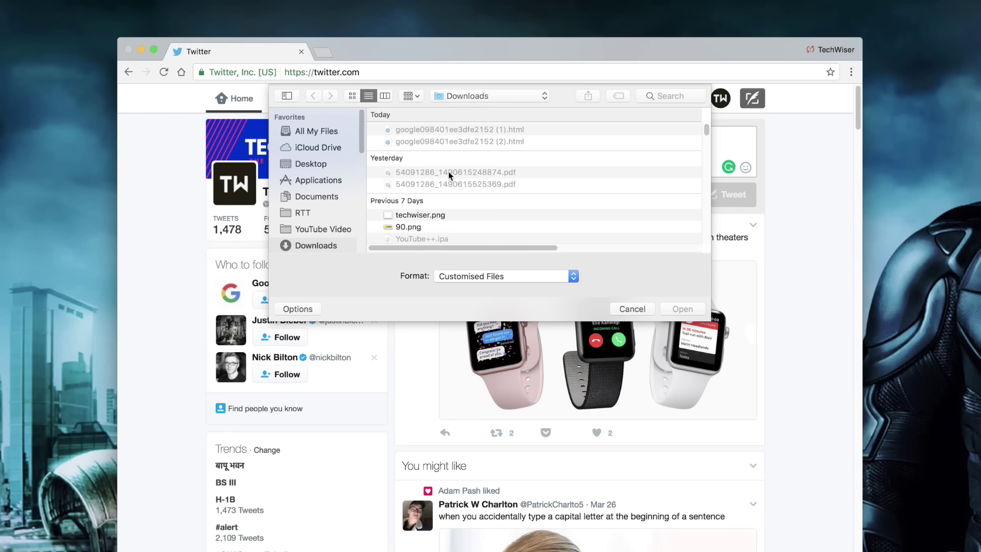
Show all files in the enlarged upload dialog, sorted newest first by date modified
click(315, 131)
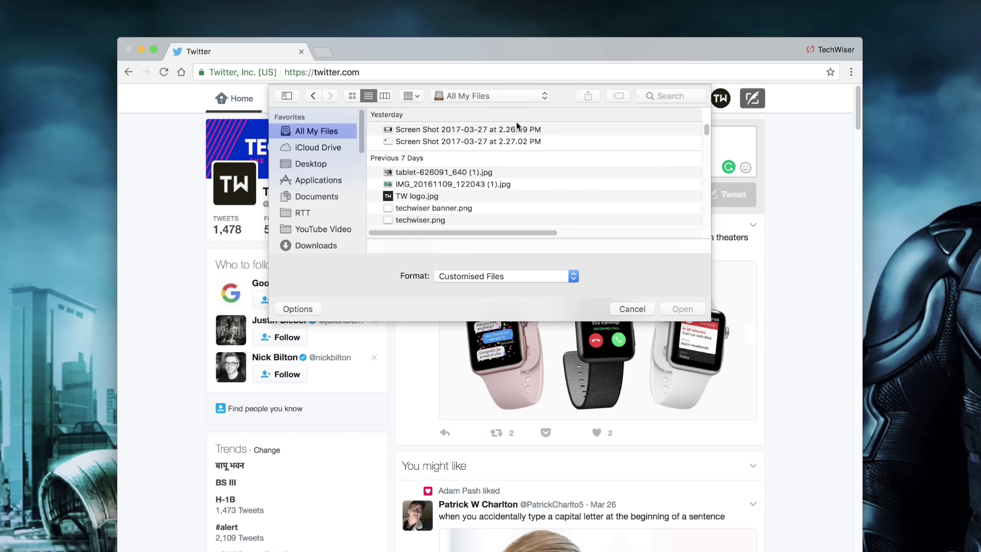
drag(707, 314, 845, 388)
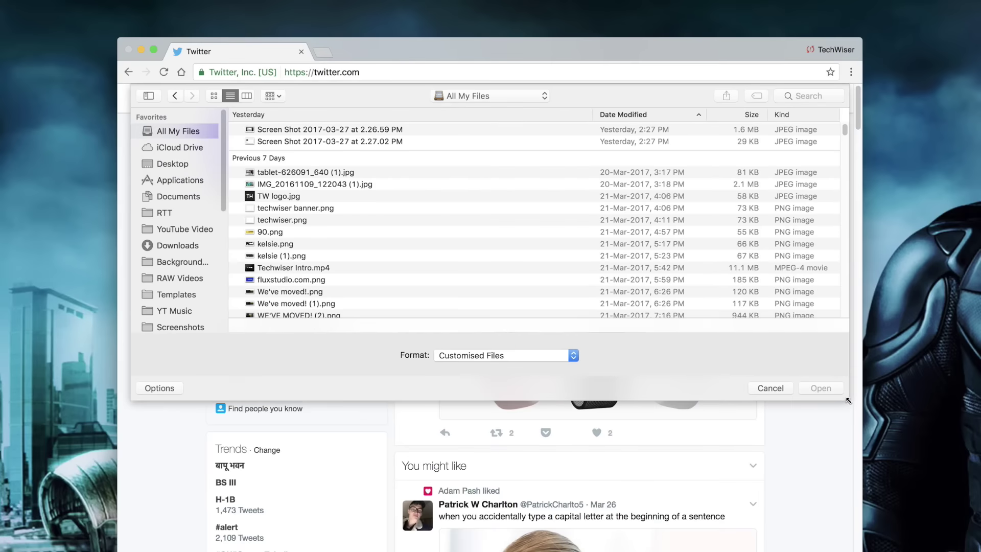
click(622, 115)
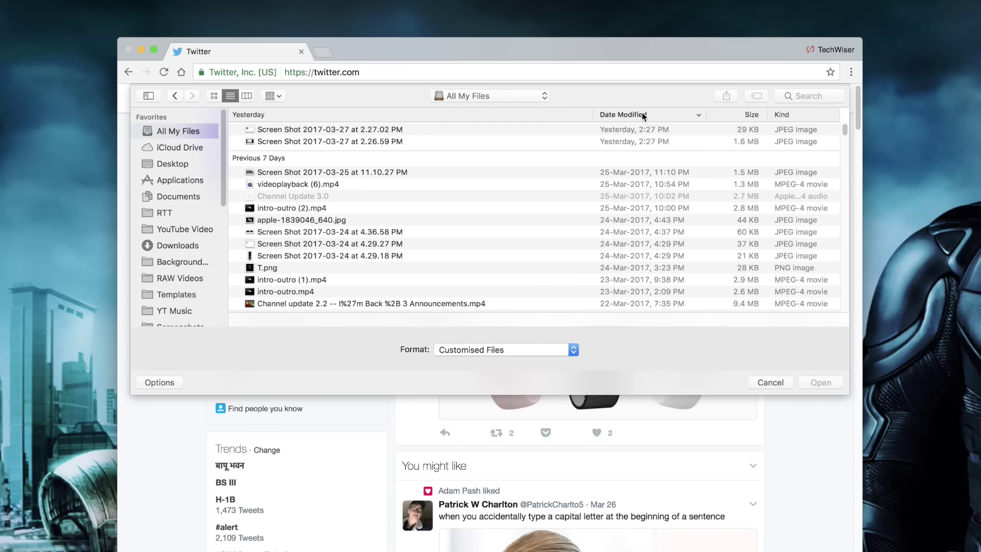
Quick Look apple-1839046_640.jpg, then choose intro-outro.mp4 for upload
click(413, 221)
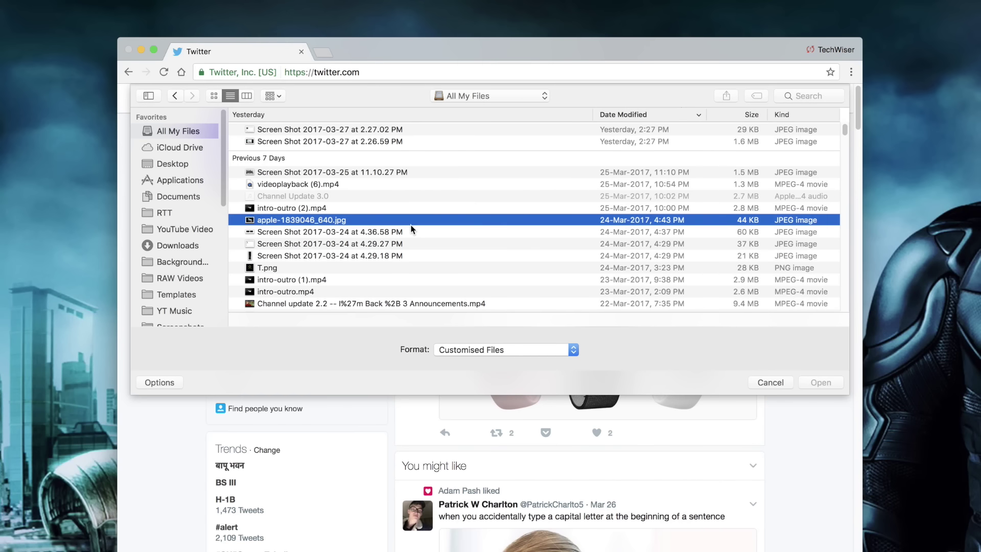
key(space)
key(space)
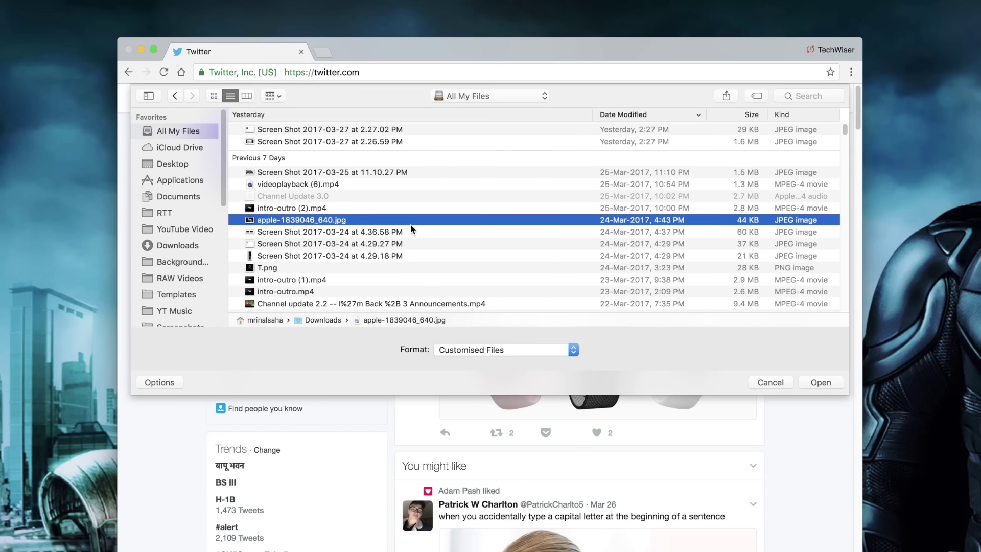
click(414, 293)
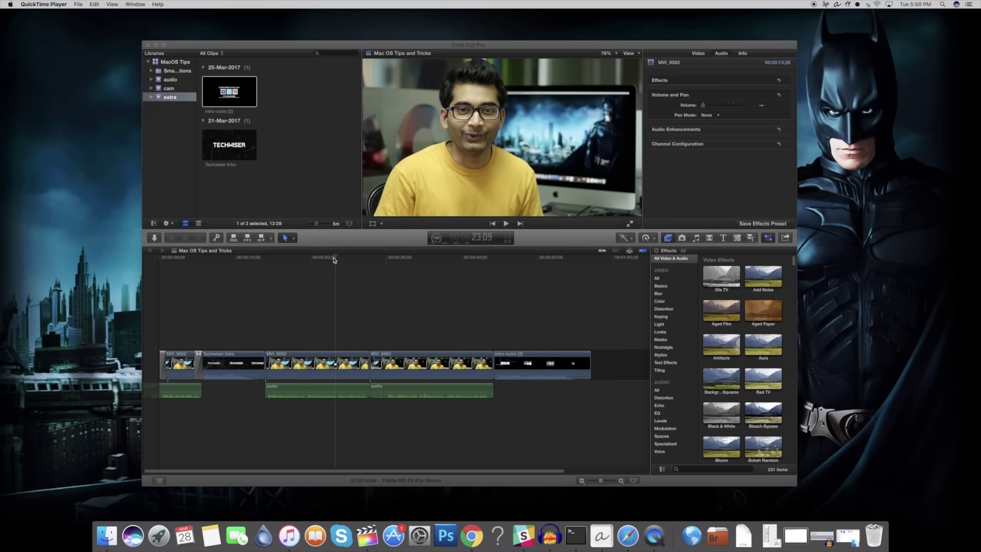
Select clip MVI_9562, set the playhead near 22 seconds, and locate Modify > Retime > Fast via 'fast'
click(328, 352)
click(325, 354)
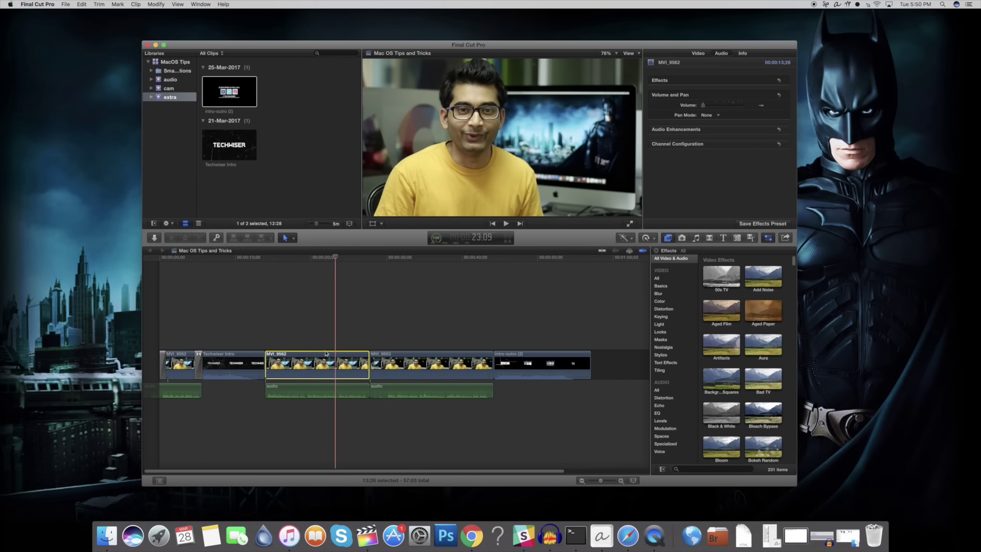
drag(335, 258, 334, 256)
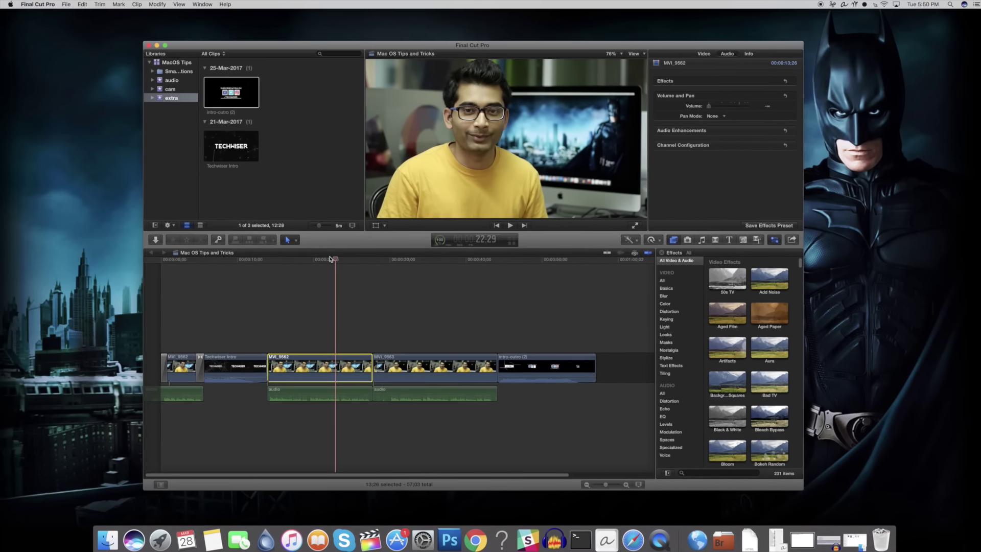
click(226, 5)
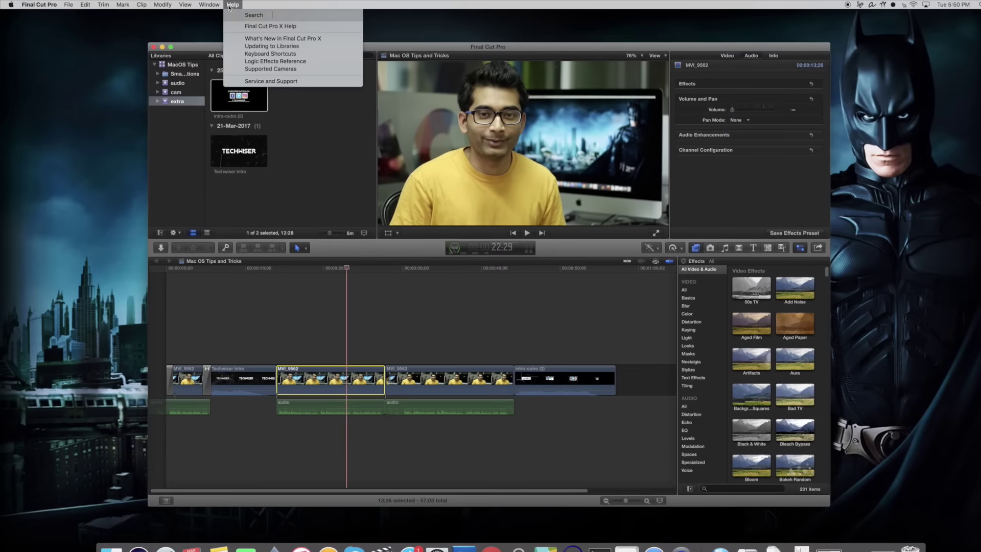
text(fast)
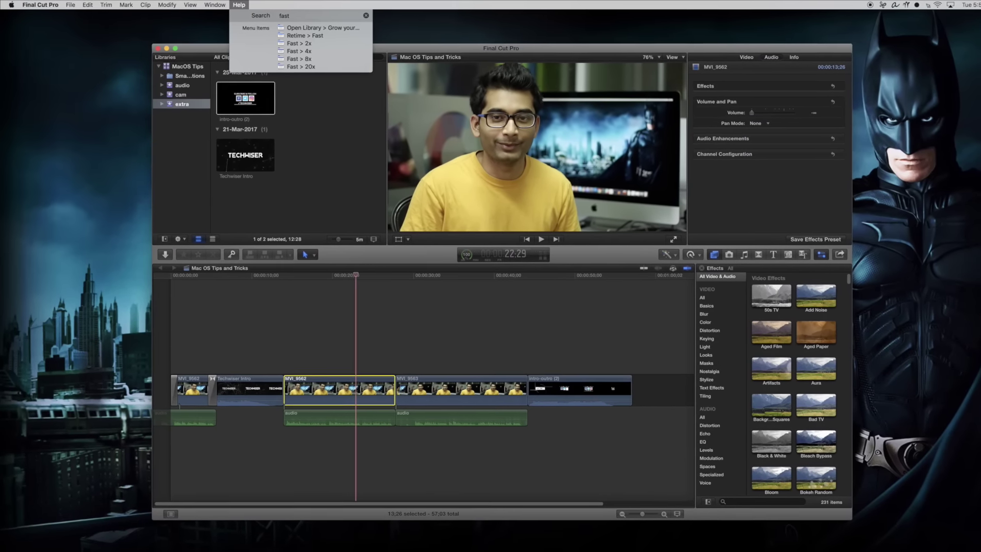
mouse_move(307, 38)
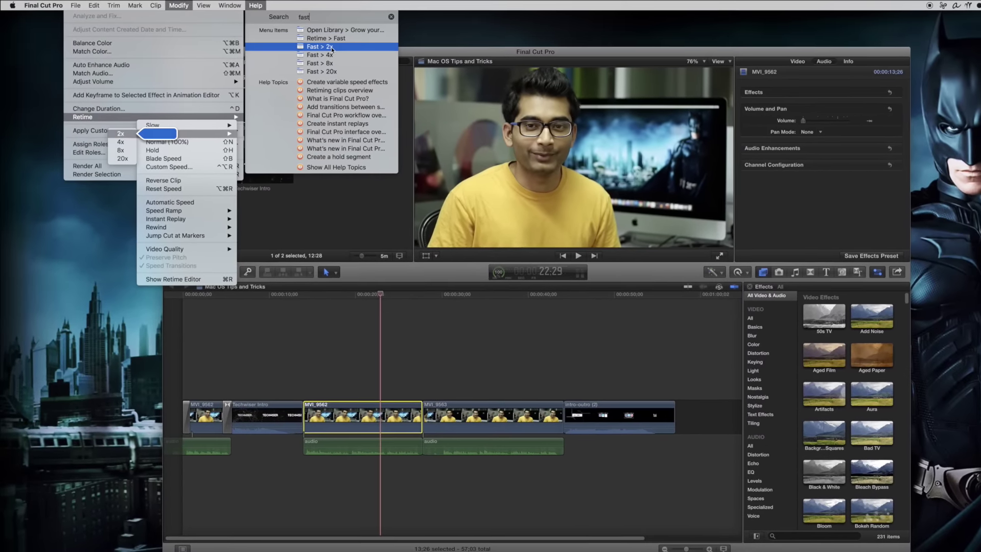
mouse_move(337, 71)
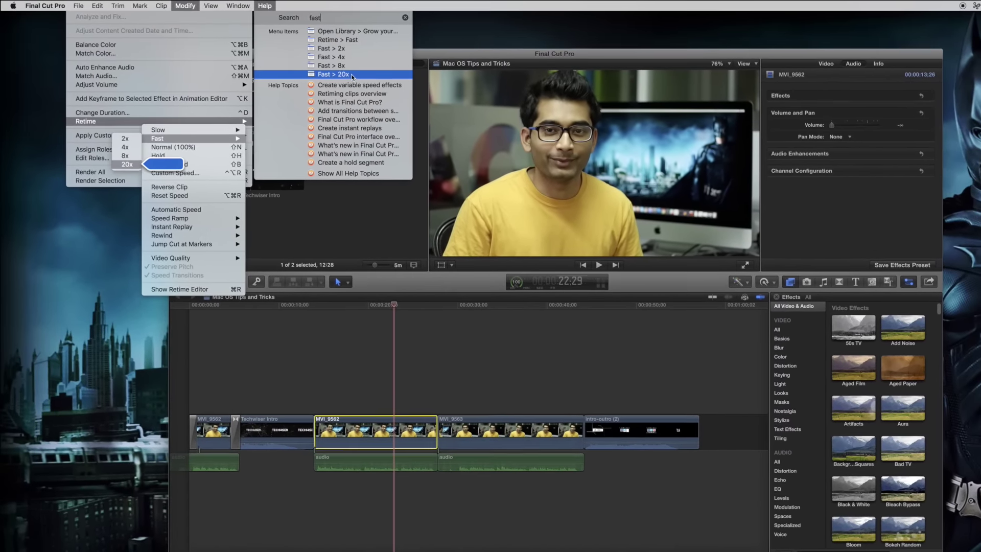
click(344, 4)
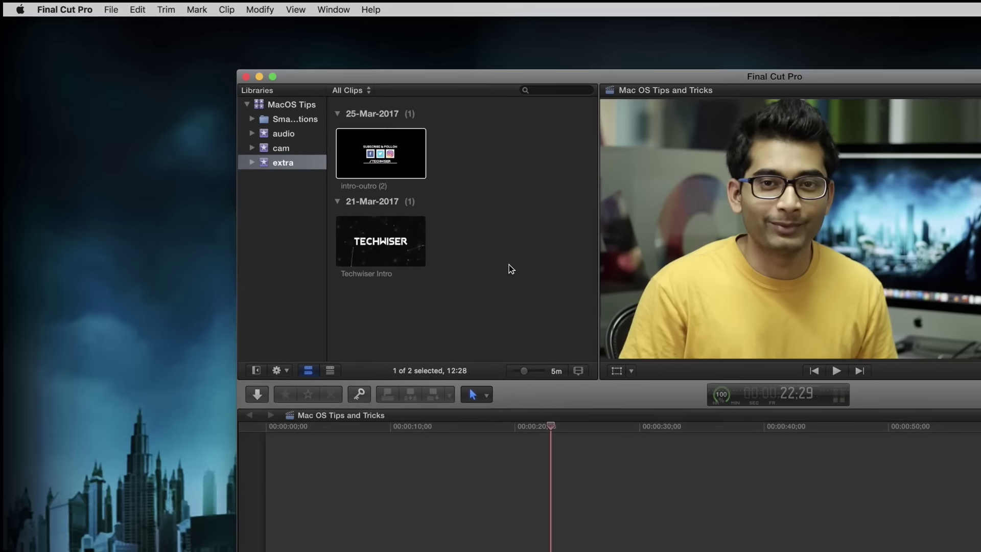
Search the commands for 'backup' to locate File > Open Library > From Backup
click(384, 7)
text(bac)
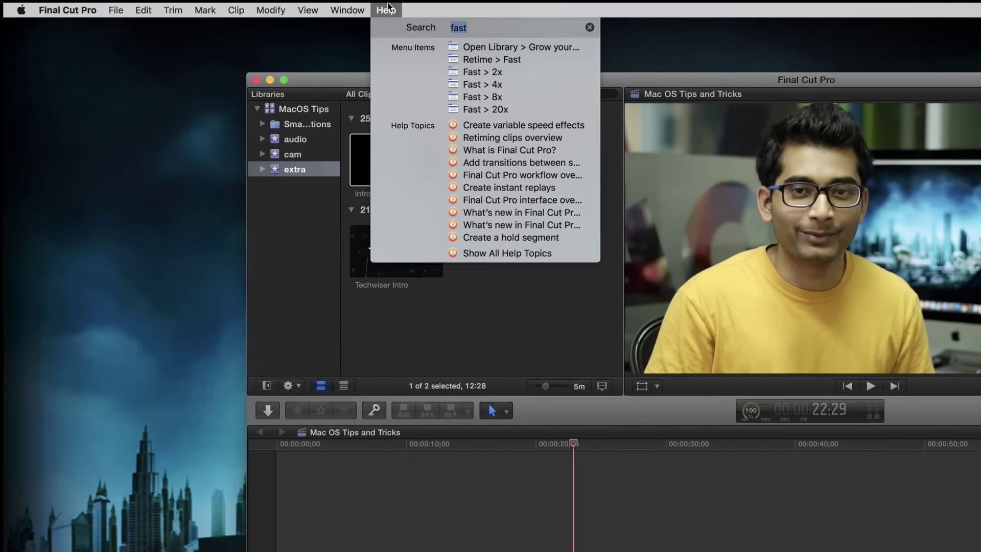
text(kup)
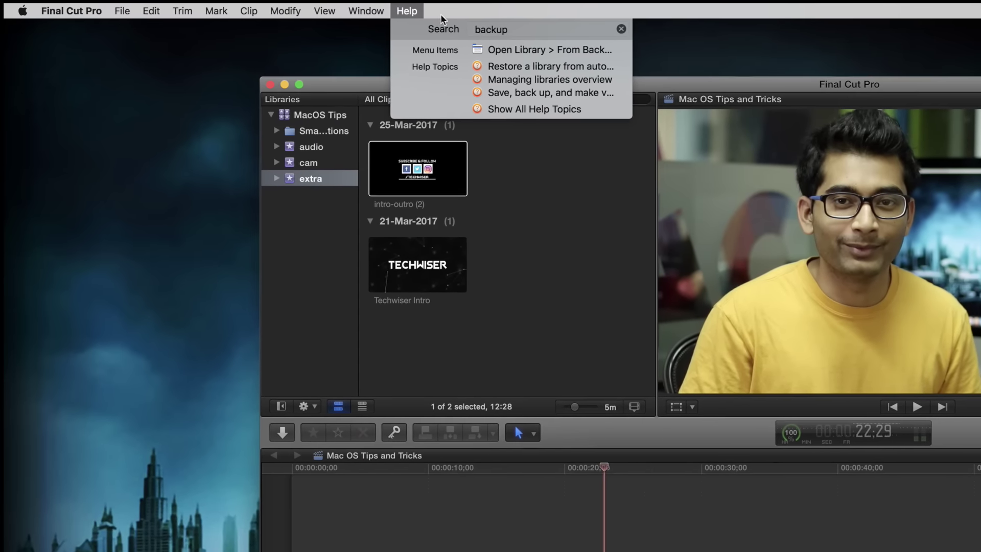
mouse_move(528, 50)
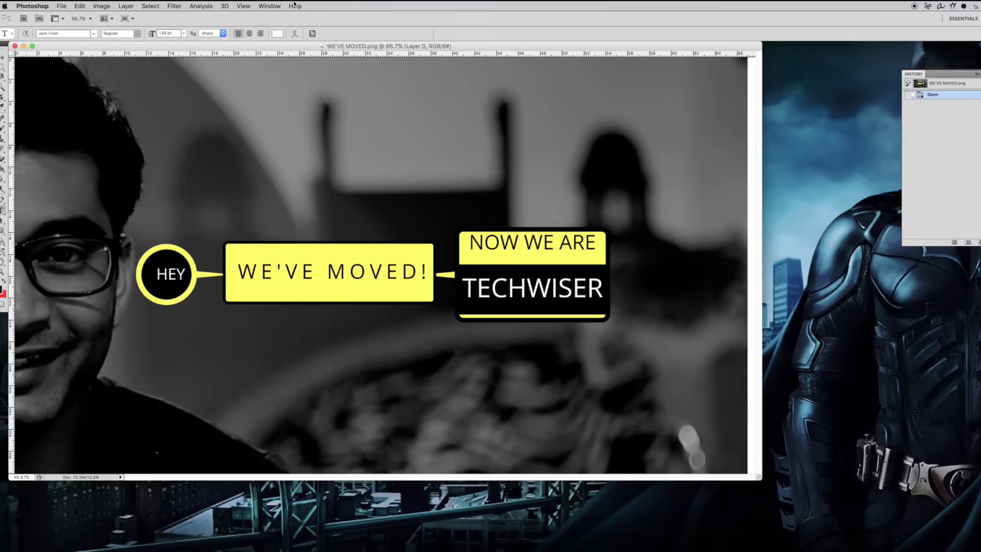
Search Photoshop's commands for 'blur' (Filter > Blur), then Terminal's for 'color'
click(285, 6)
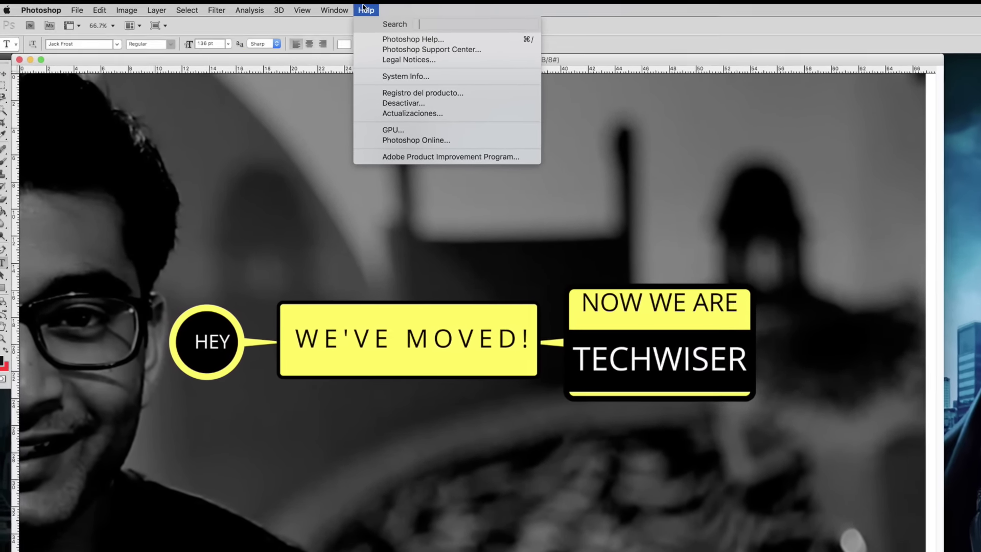
text(blur)
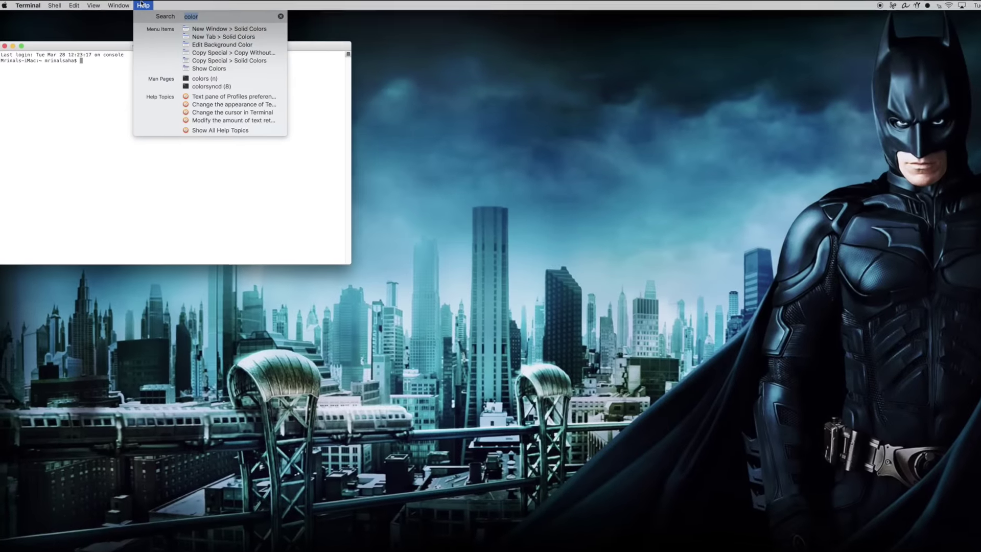
text(olor)
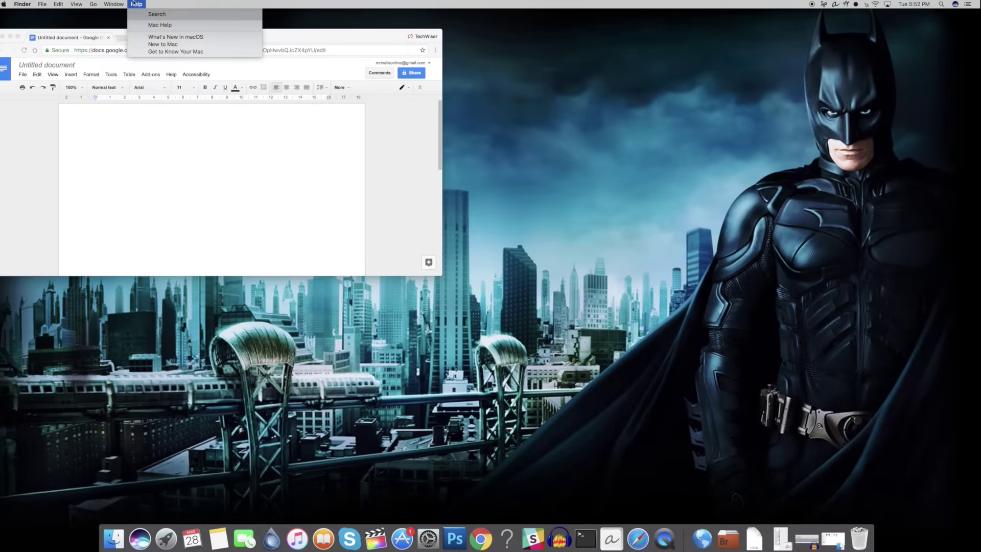
Search the menus for 'print', then in Google Docs search 'voice' and start voice typing
text(print)
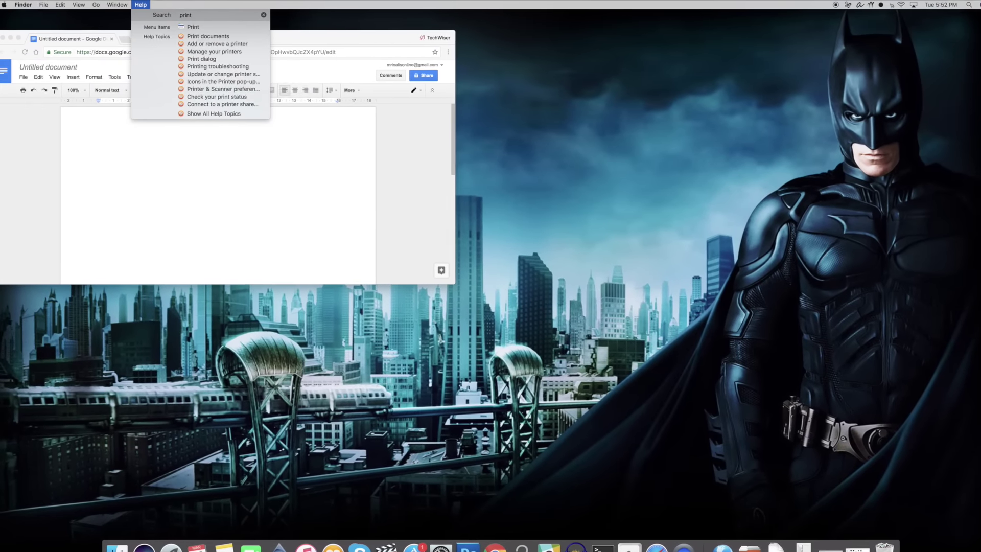
mouse_move(202, 31)
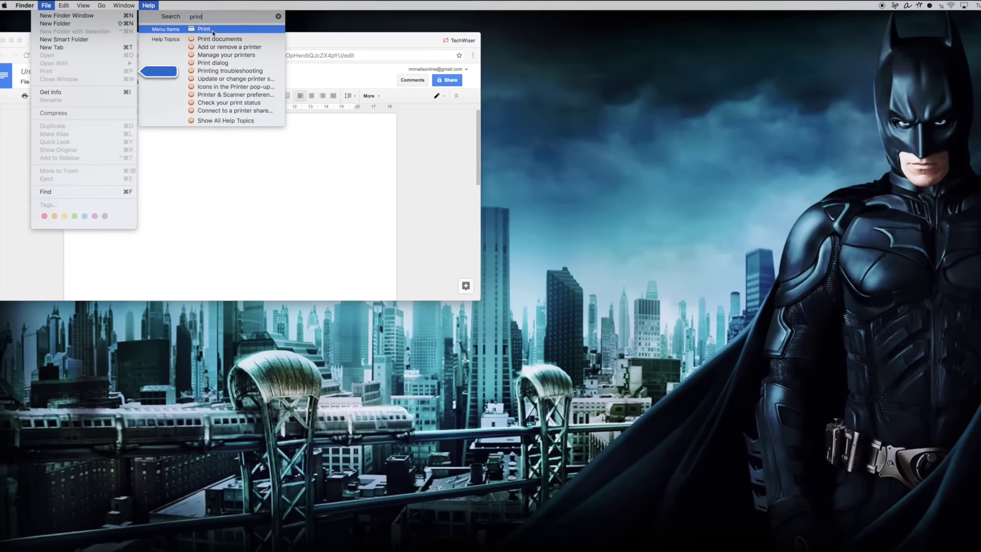
click(224, 190)
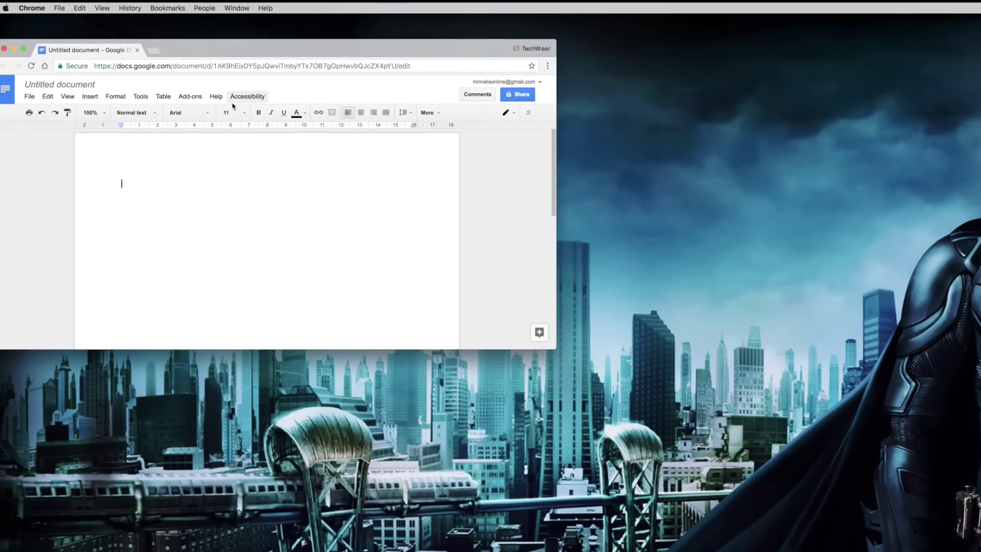
click(220, 97)
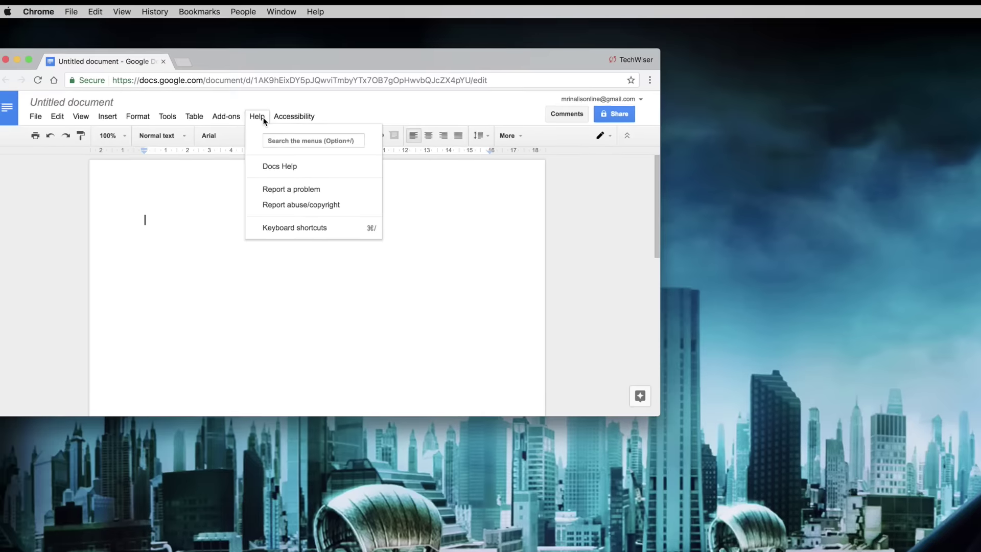
click(292, 144)
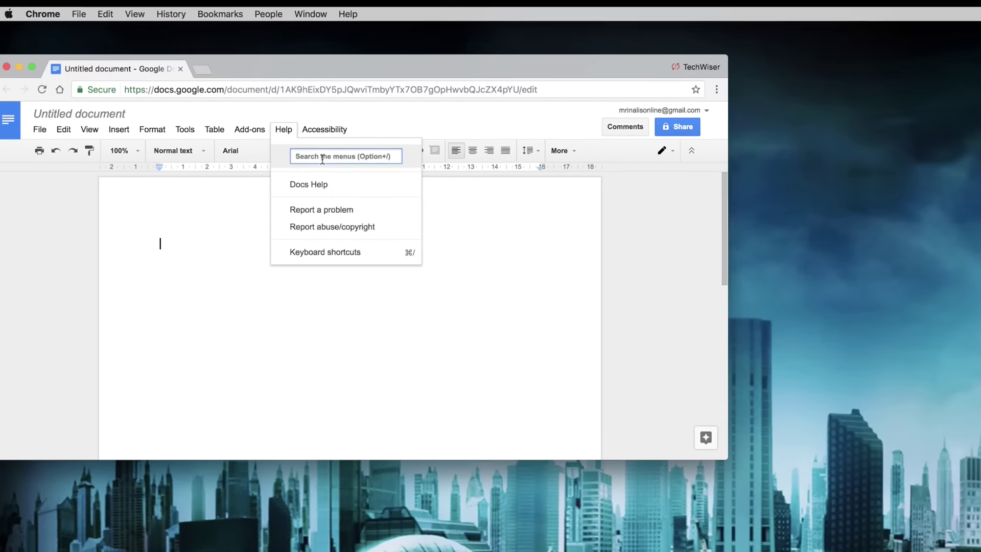
text(voice)
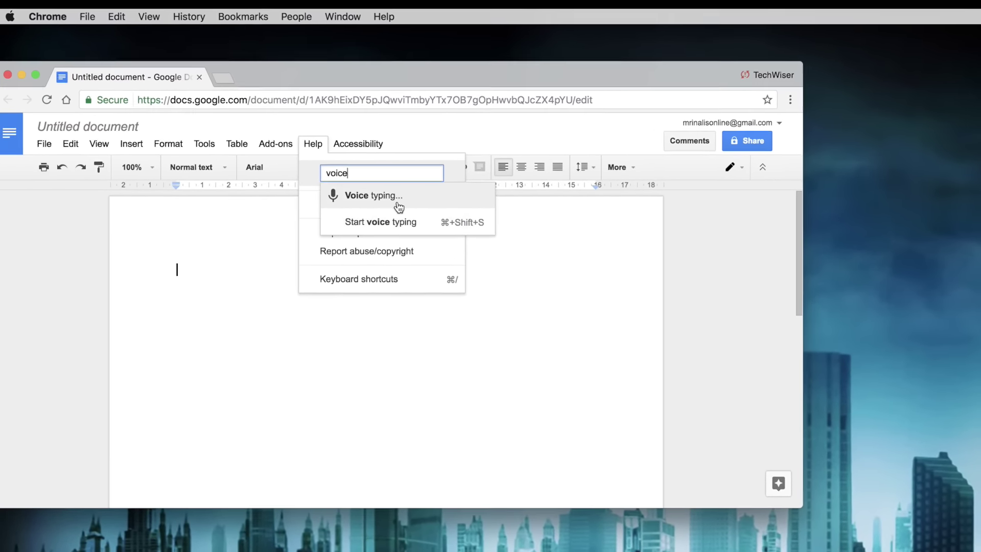
click(416, 223)
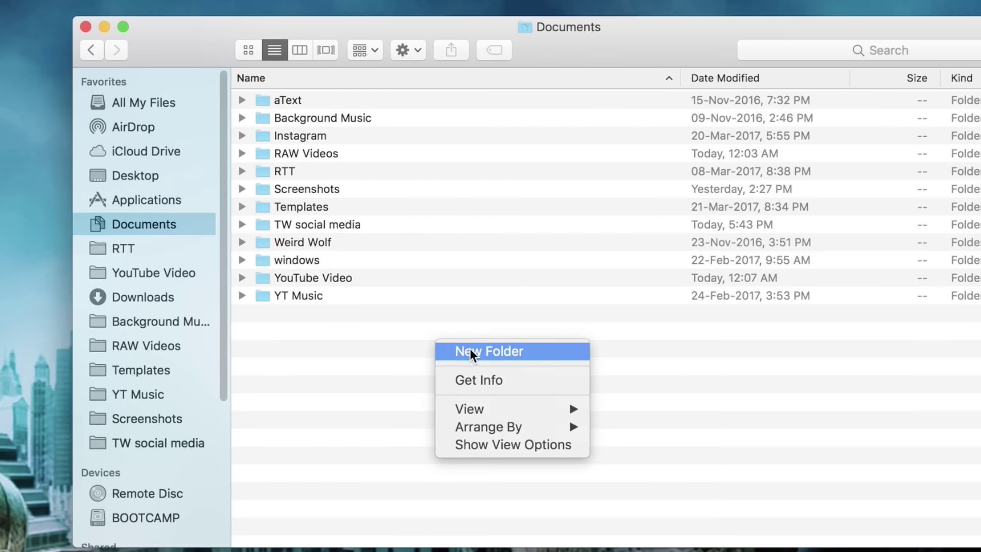
Create a folder named .Secret in Documents, accept the dot-name warning, and open it
click(470, 351)
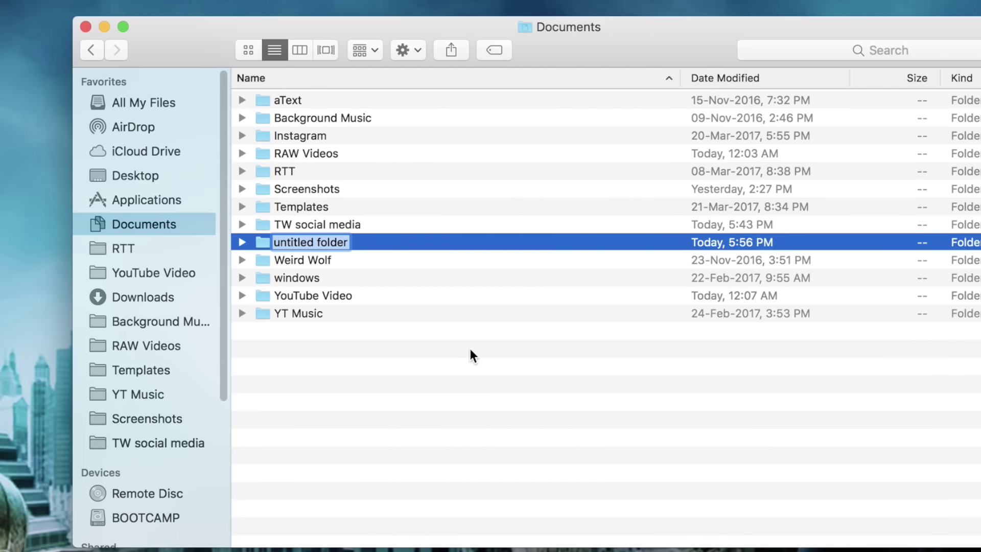
key(BackSpace)
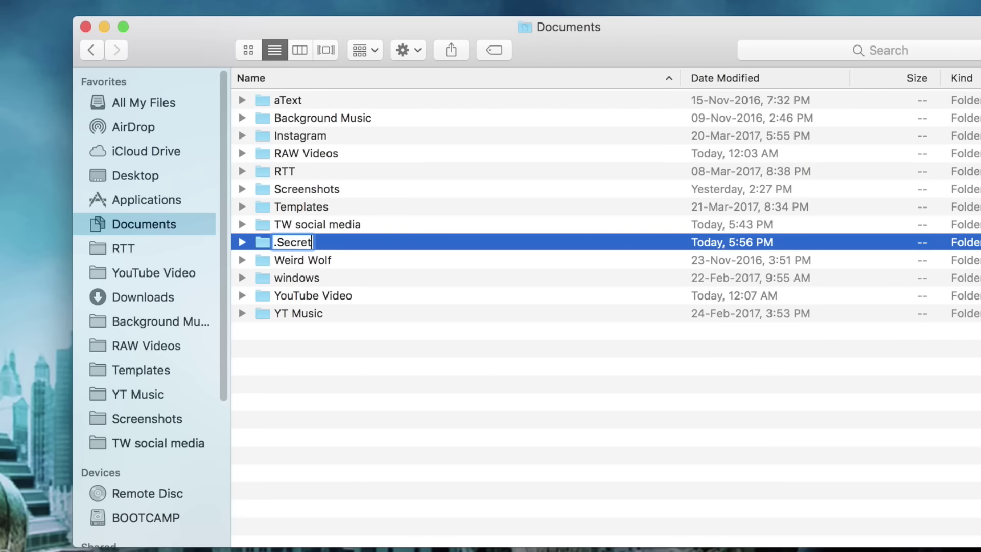
key(Return)
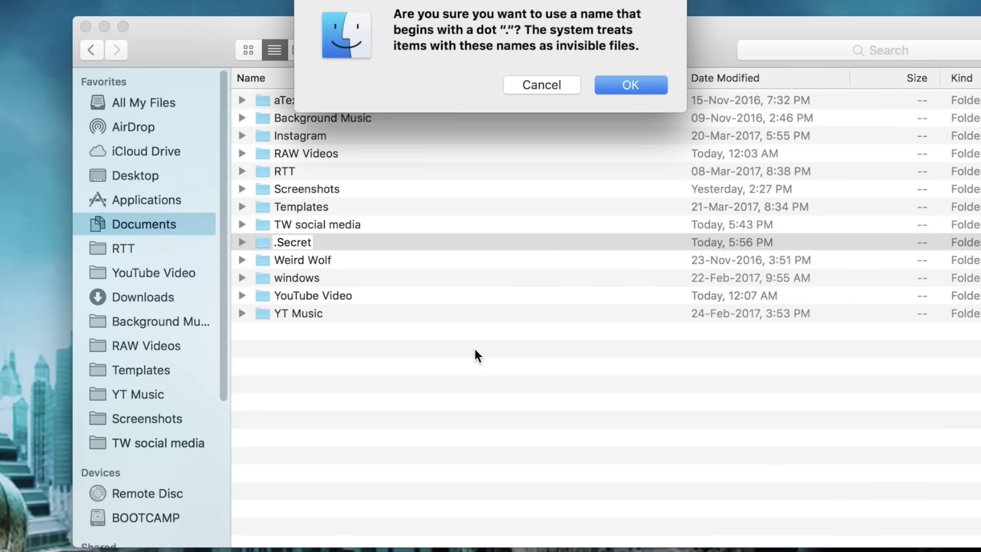
click(627, 84)
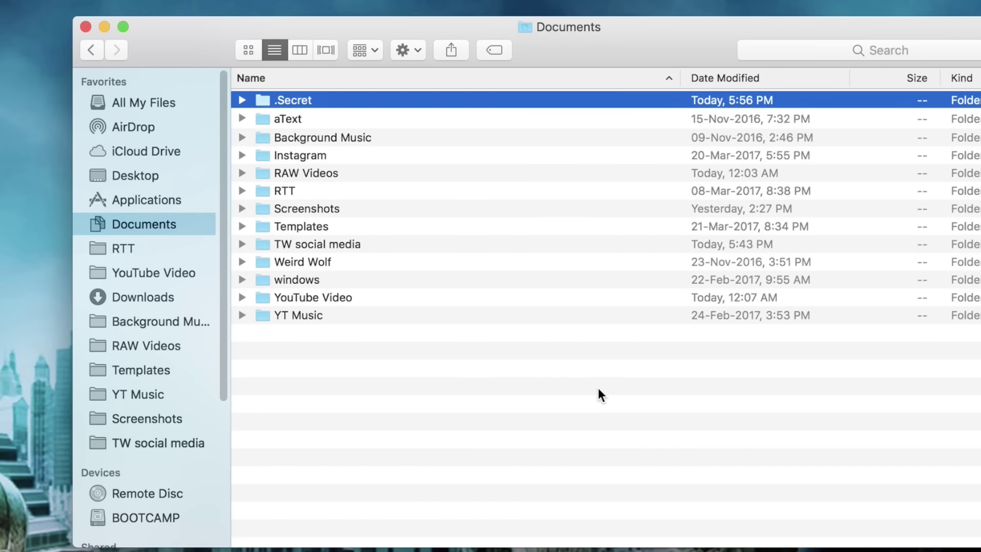
double_click(458, 101)
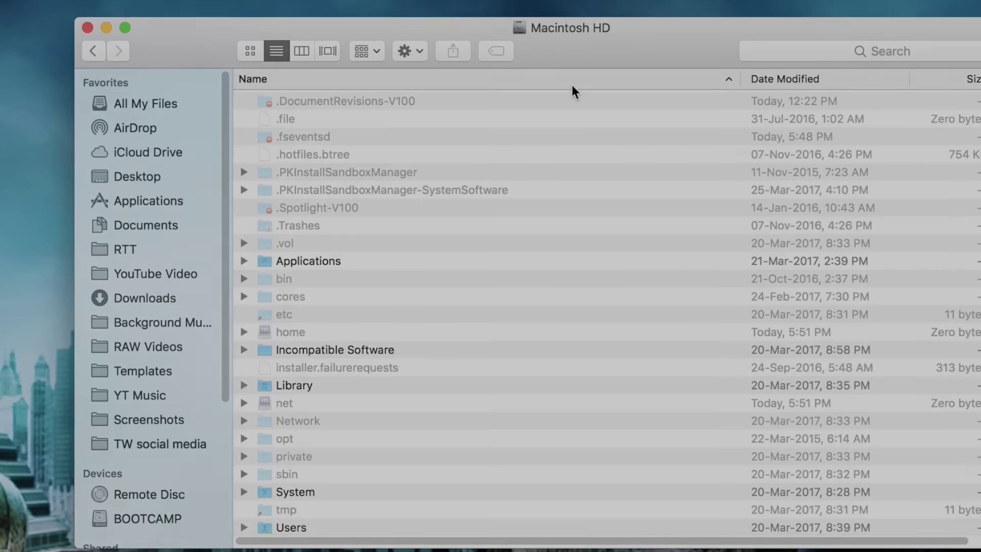
Show the hidden system files on Macintosh HD with Cmd+Shift+period
key(super+shift+period)
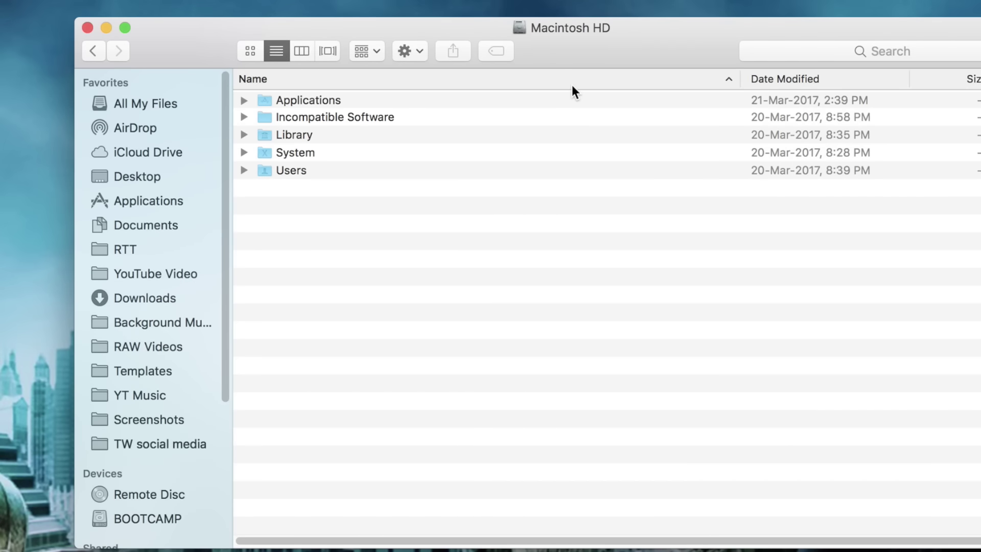
key(super+shift+period)
key(super+shift+period)
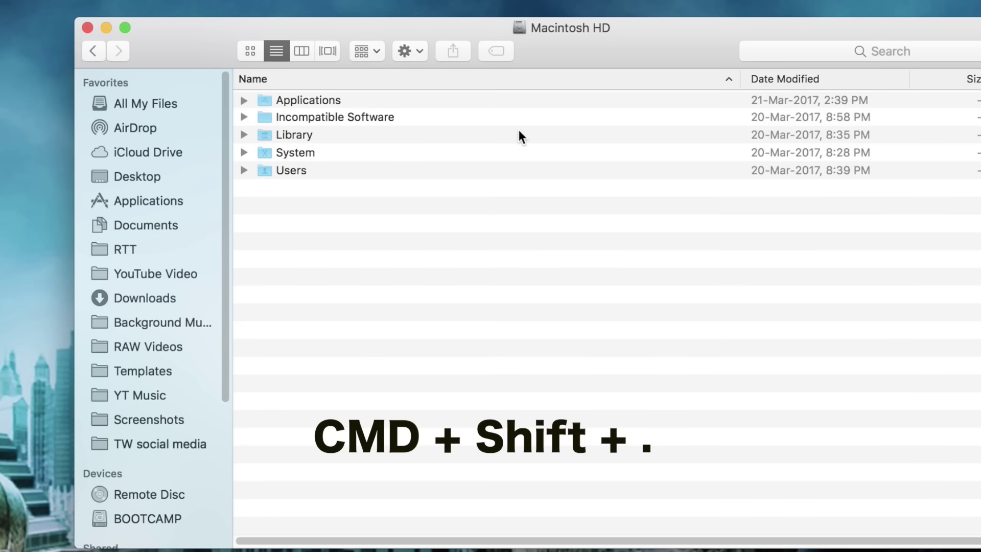
key(super+shift+period)
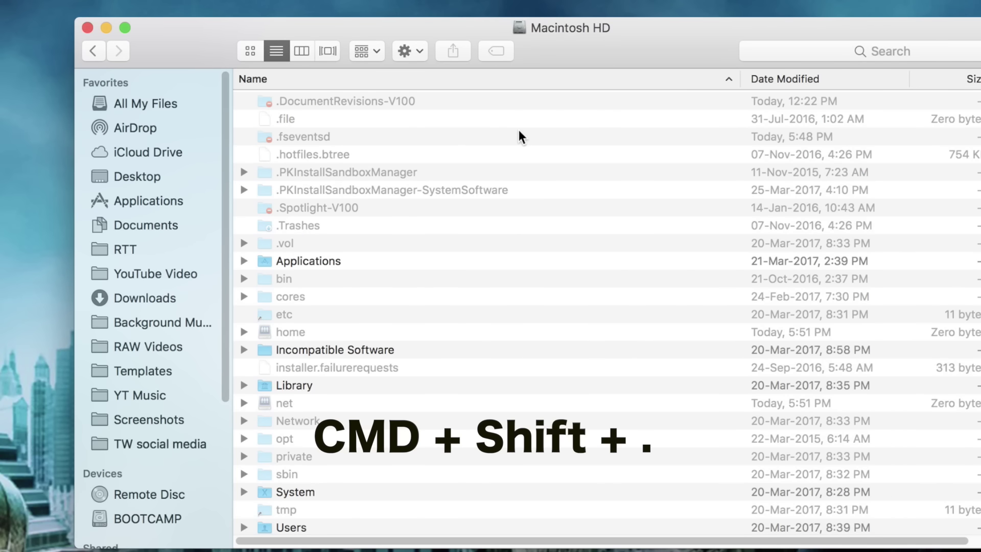
Open the etc folder and select the hosts file
double_click(410, 314)
scroll(409, 316, down, 15)
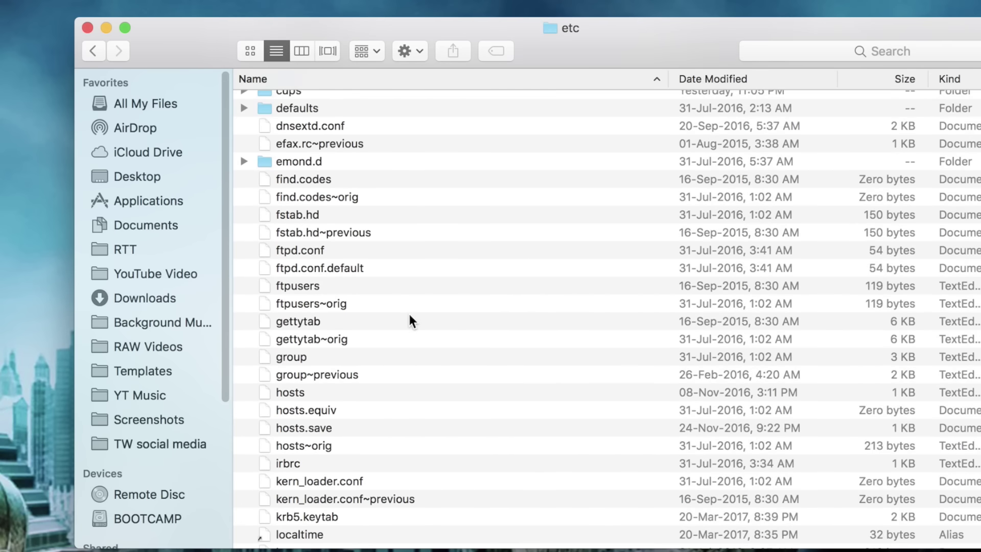
click(379, 396)
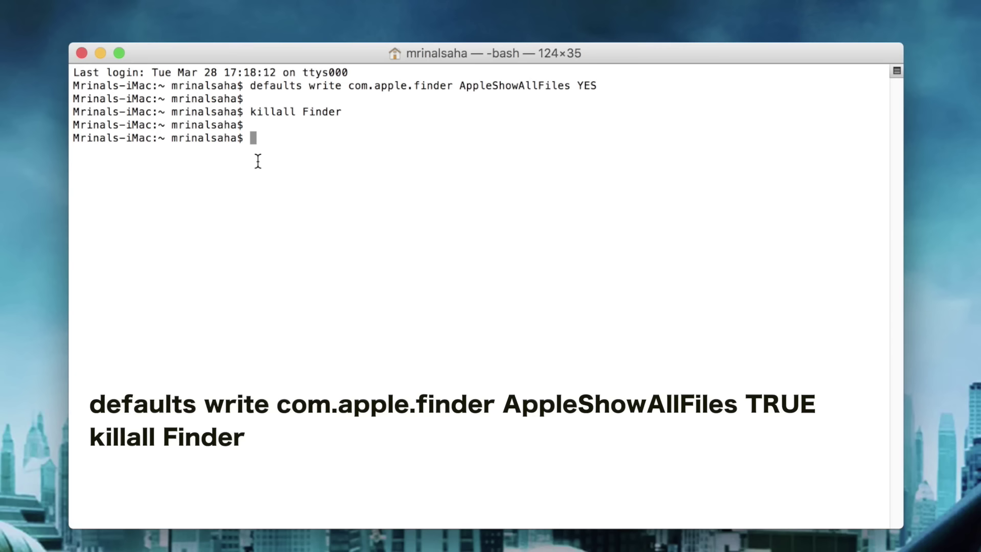
Run clear to empty the Terminal window
key(Return)
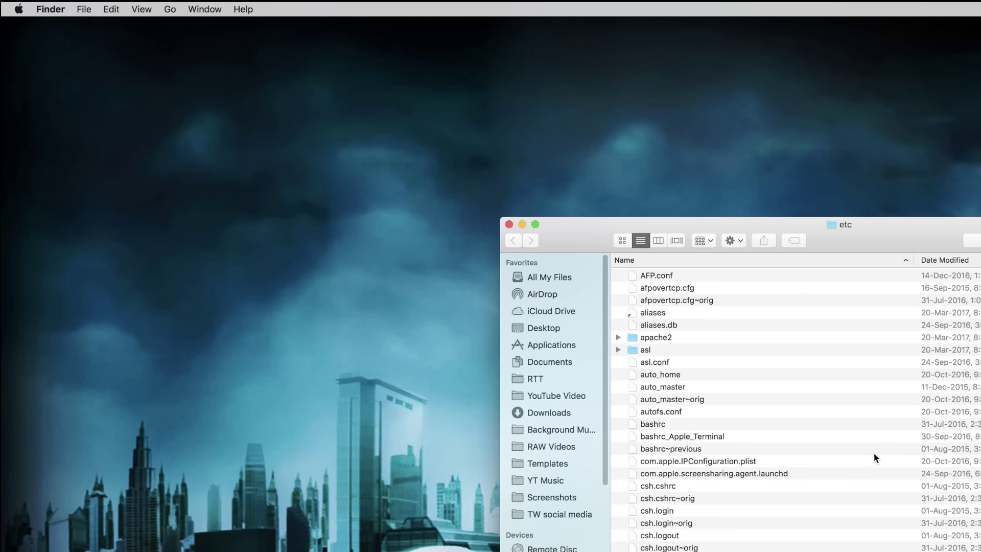
Show All My Files, then uncheck and recheck it in Finder's Sidebar preferences
click(564, 276)
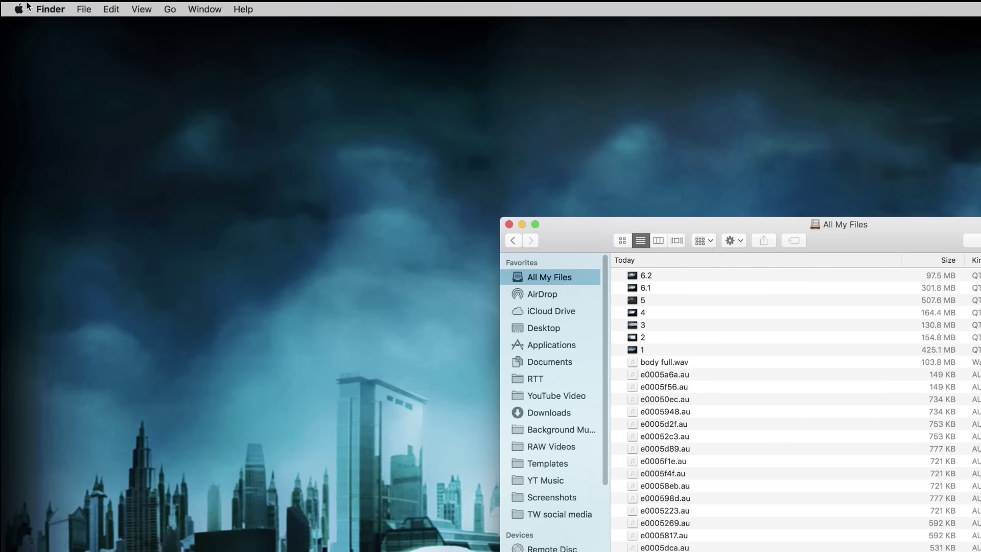
click(50, 6)
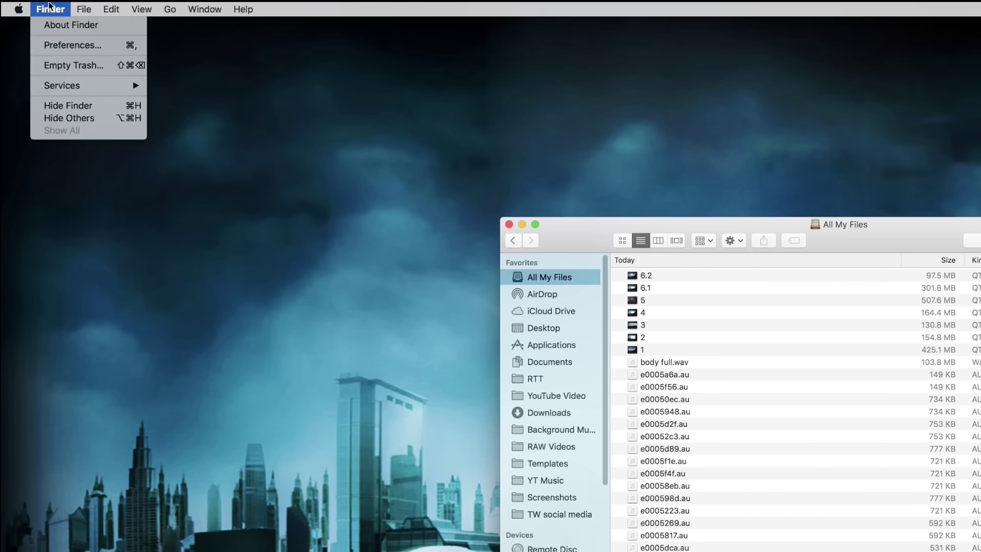
click(62, 46)
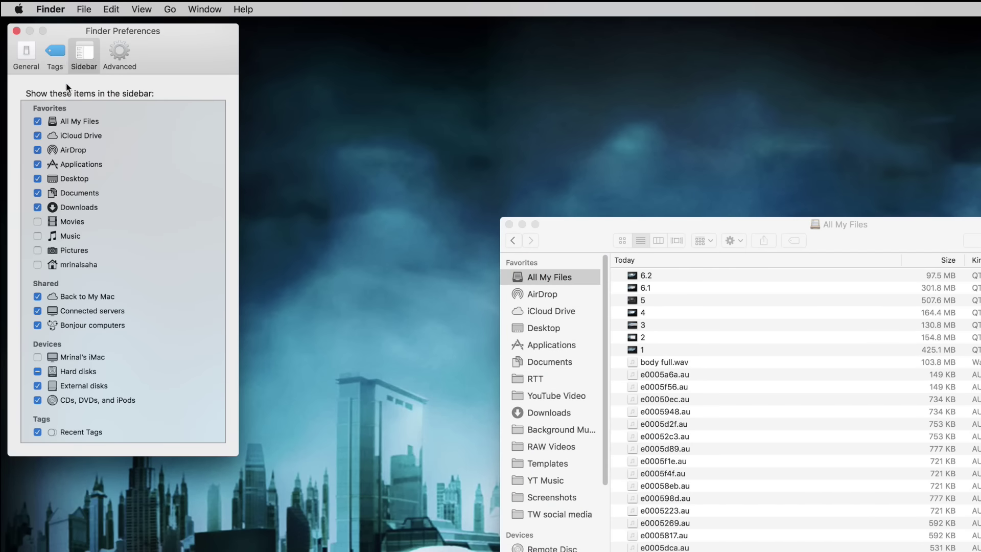
click(37, 121)
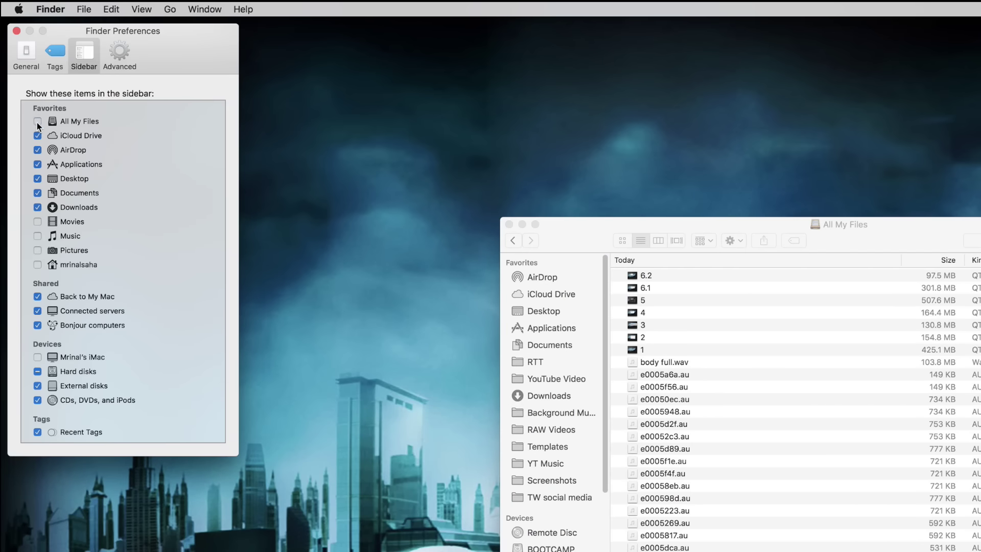
click(37, 122)
click(19, 31)
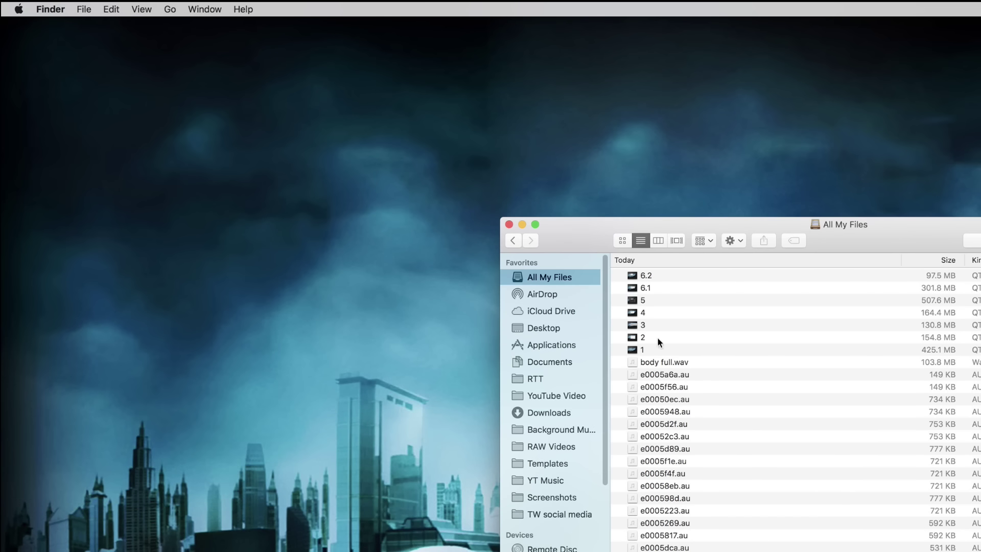
click(733, 240)
Show All My Files' search criteria and remove the Kind is Other and Archive rules
click(756, 309)
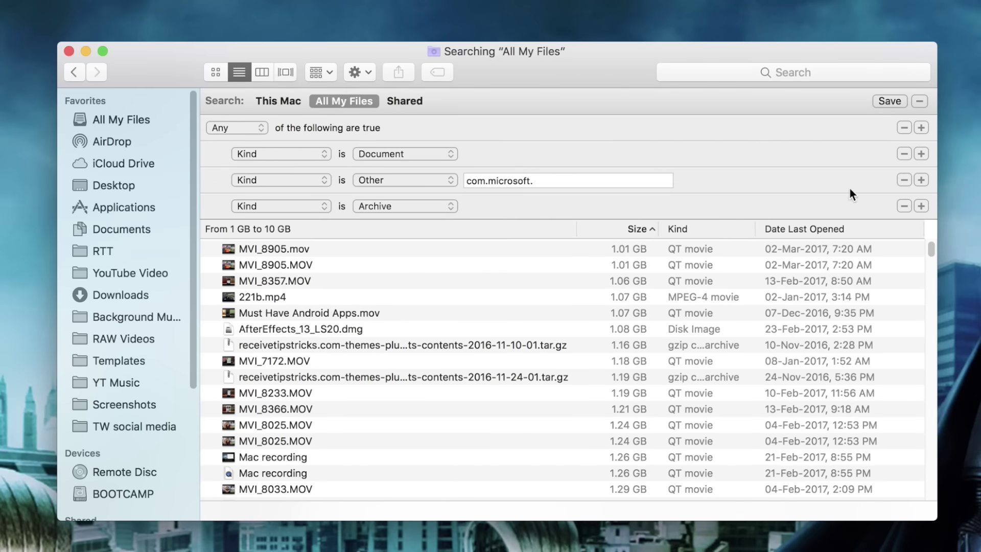
click(902, 179)
click(901, 182)
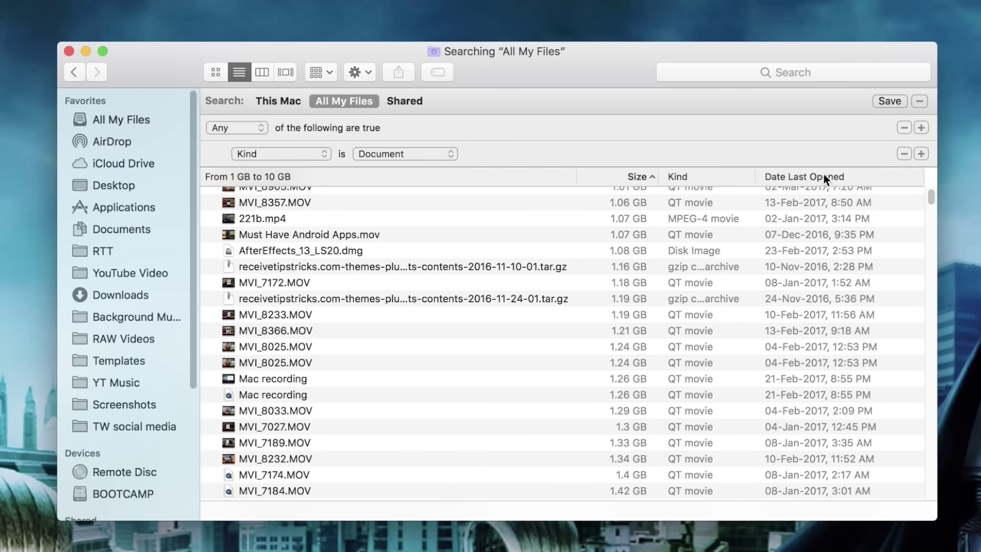
click(231, 126)
click(234, 123)
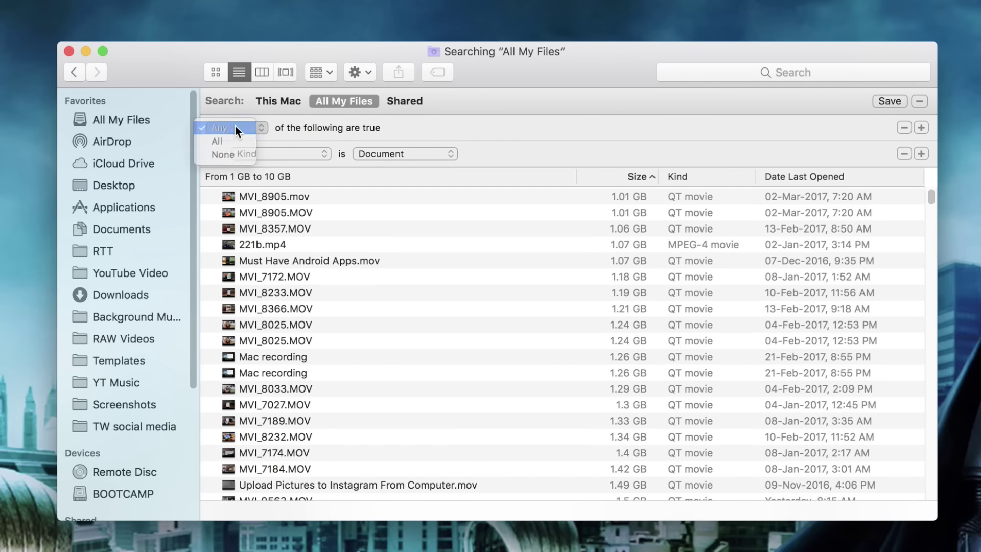
Set the search criterion to File Size is greater than 1 GB
click(280, 154)
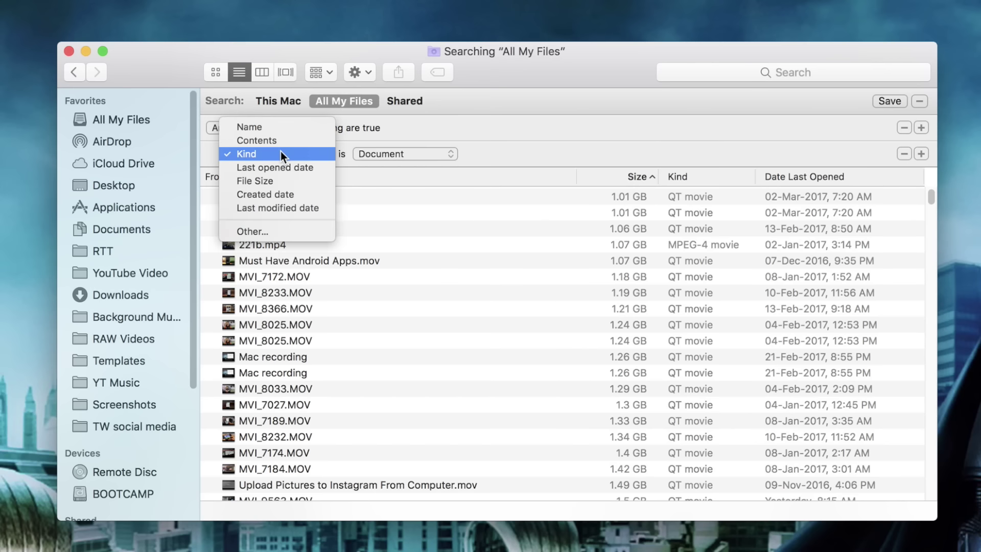
click(300, 180)
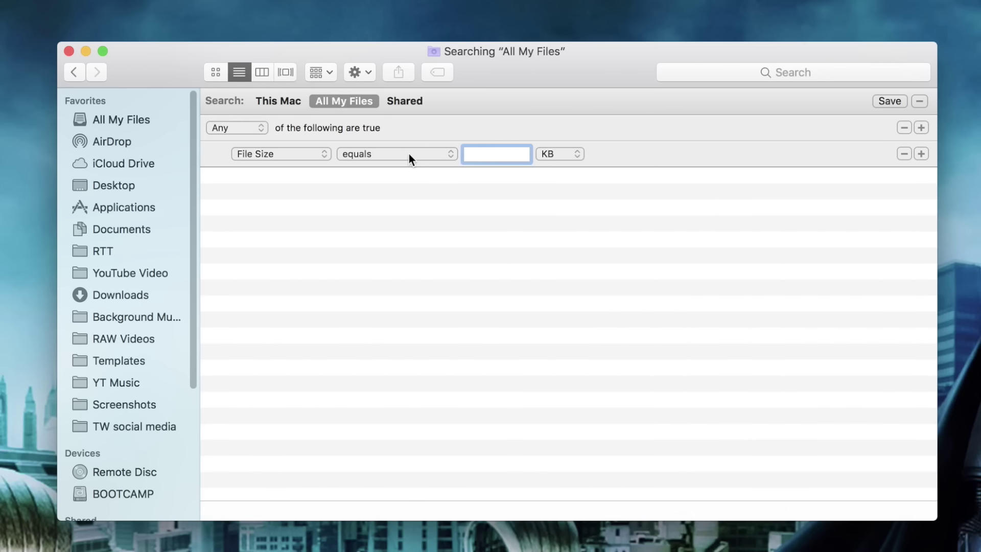
click(409, 152)
click(418, 182)
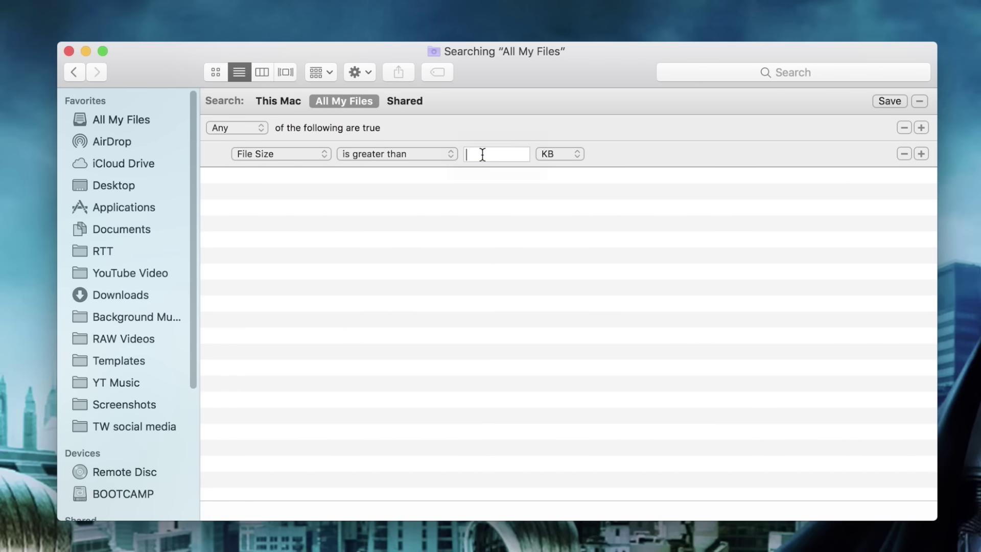
text(1)
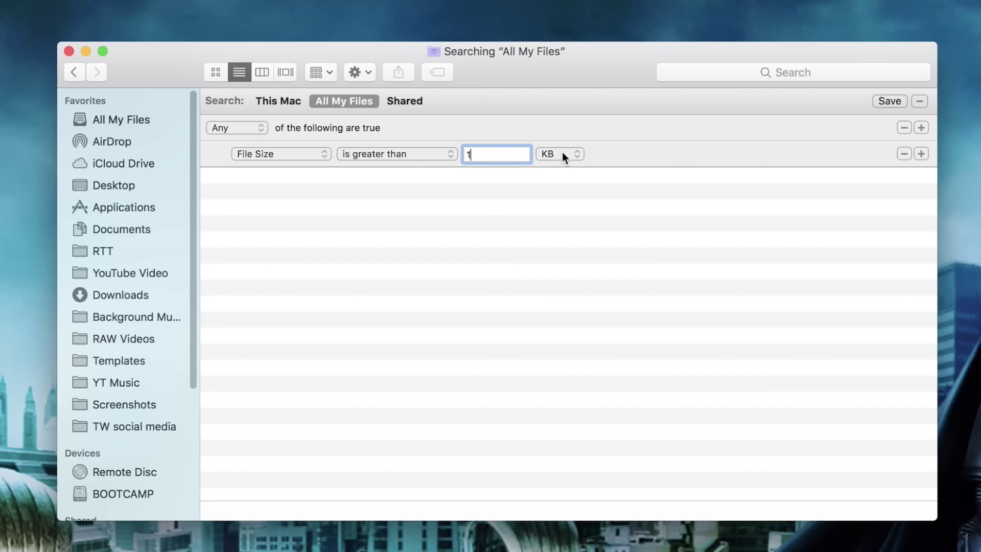
click(561, 153)
click(553, 179)
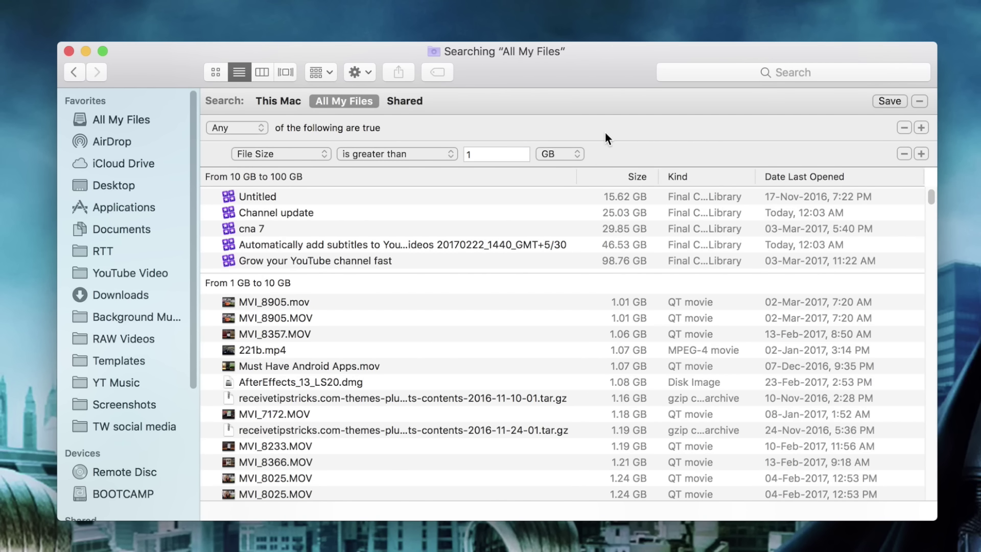
Sort by size, trash the 98.76 GB Grow your YouTube channel fast library, and delete it immediately
click(636, 176)
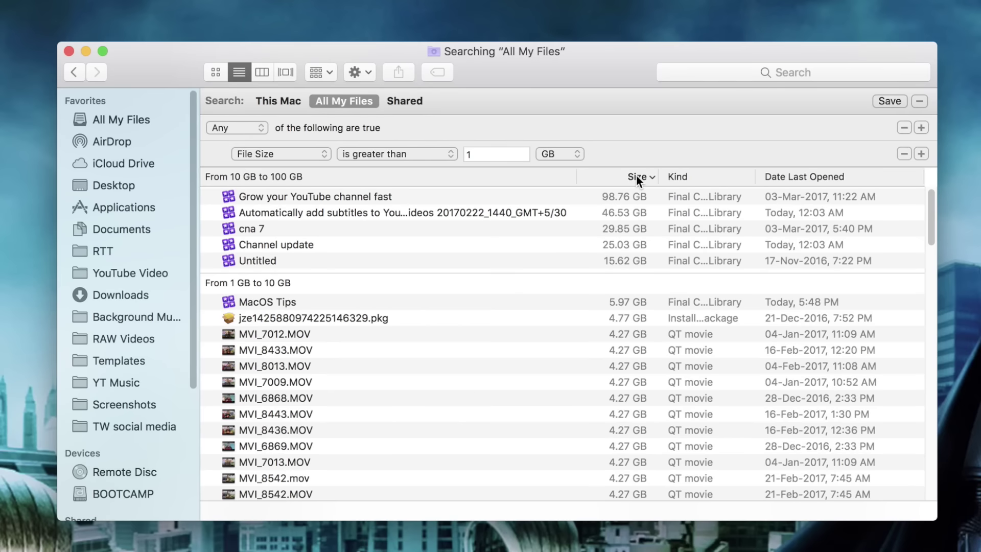
click(425, 195)
click(439, 225)
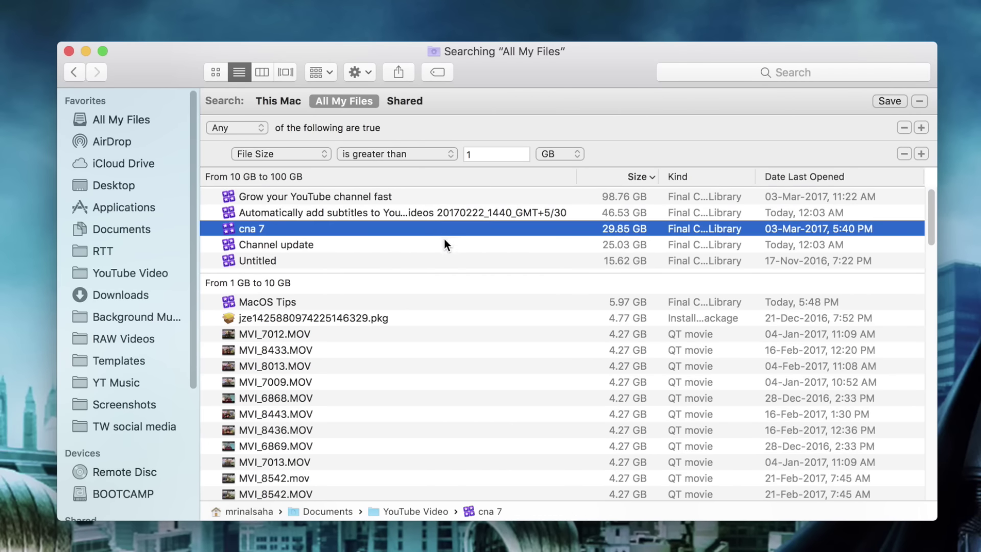
click(444, 244)
click(443, 197)
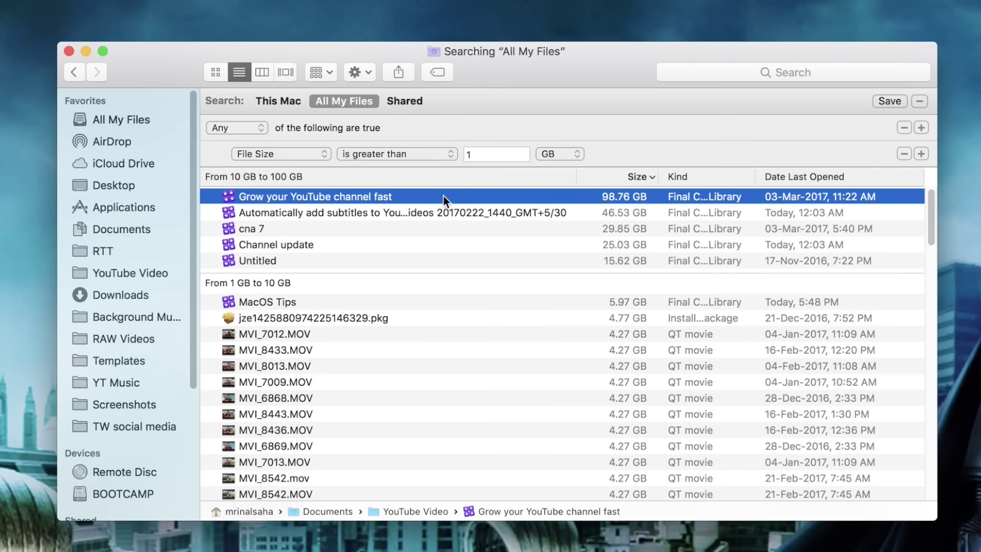
right_click(443, 196)
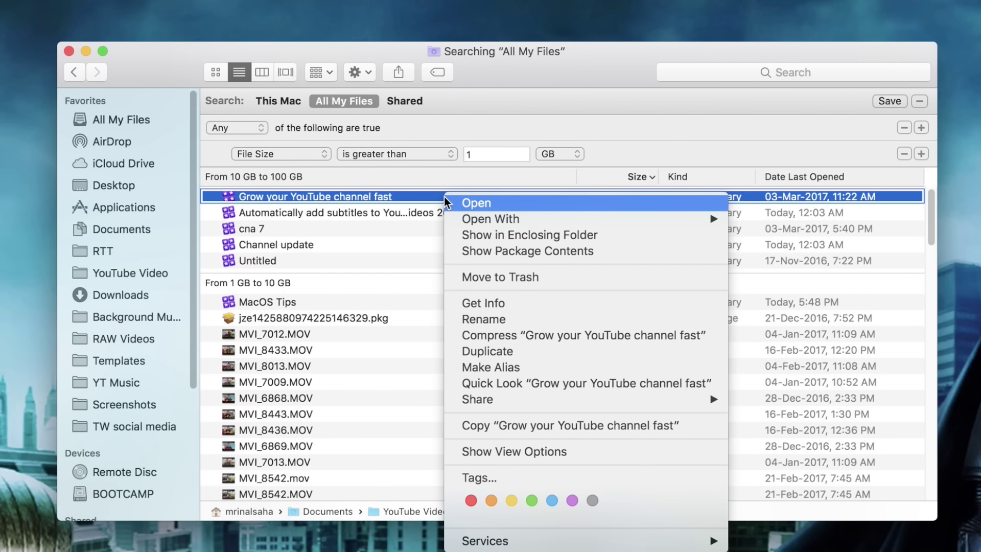
click(502, 276)
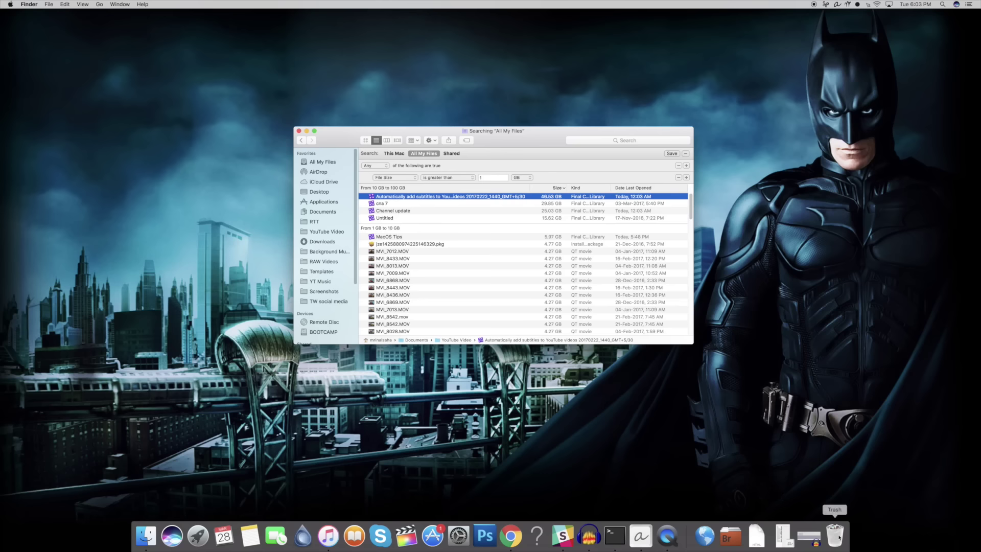
click(834, 535)
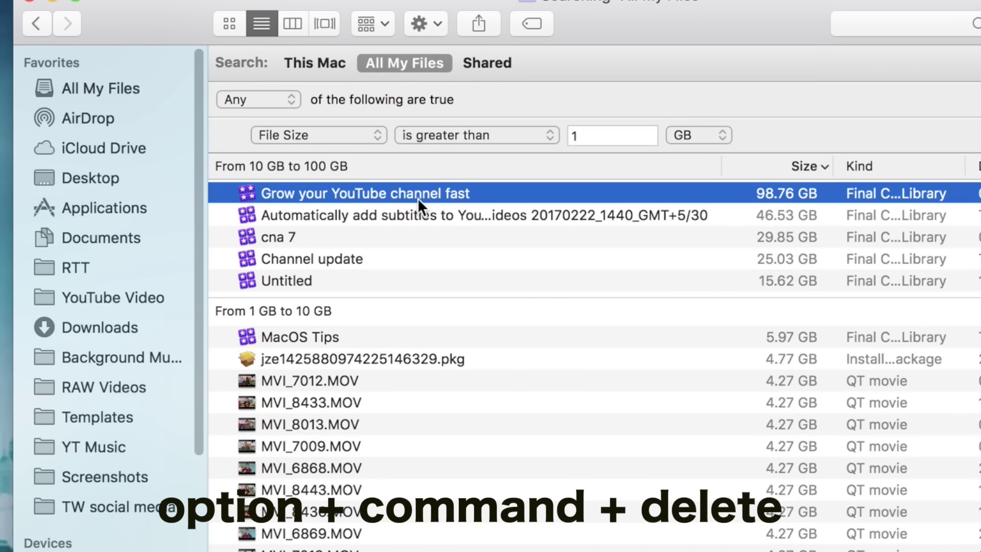
key(alt+super+BackSpace)
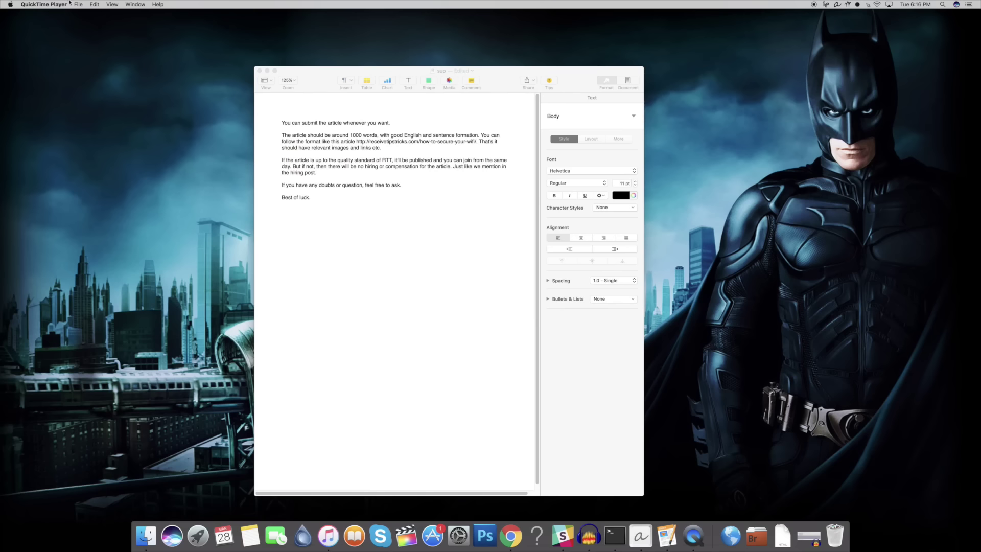
Rename the Pages document 'sup' to 'email template' from the title bar and drag its alias onto the desktop
click(94, 4)
click(337, 253)
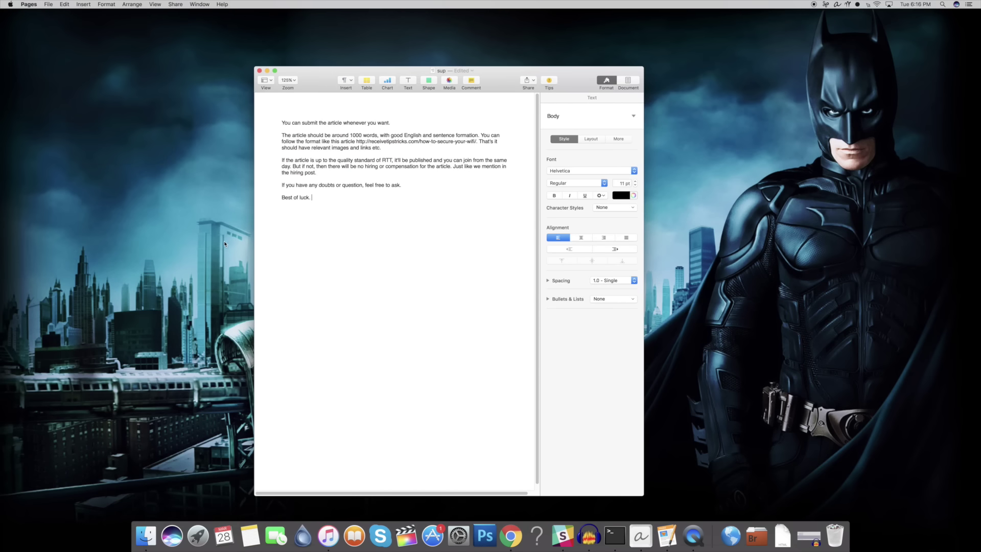
click(51, 3)
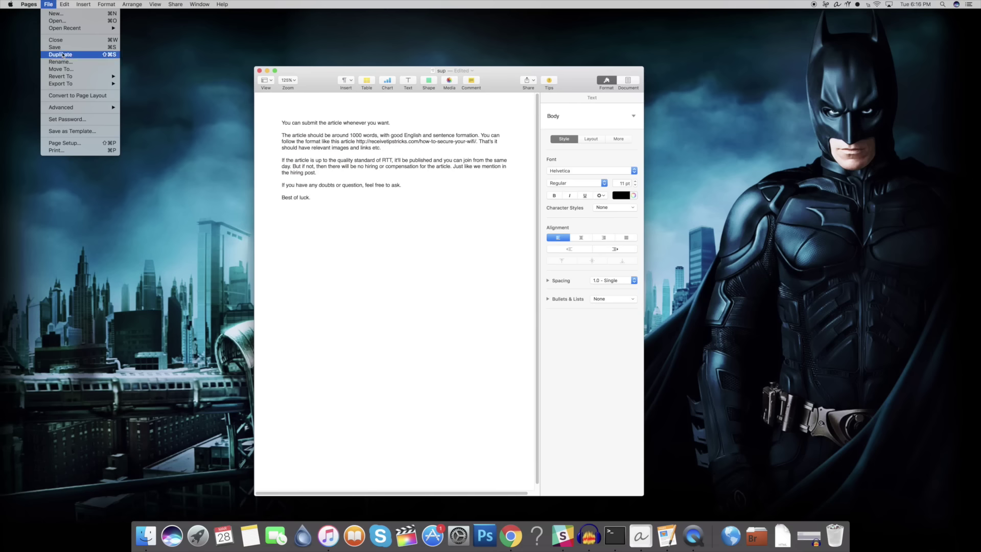
click(194, 141)
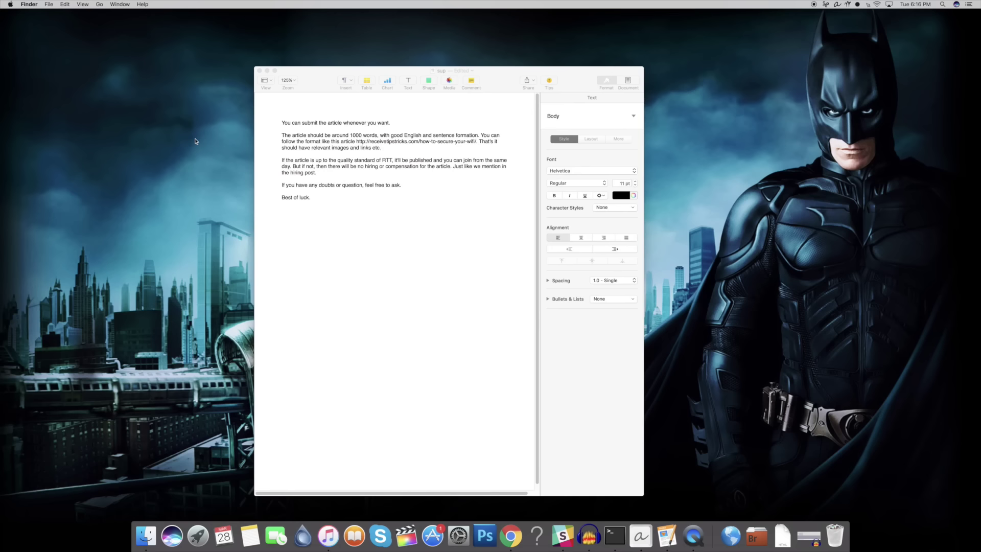
click(345, 251)
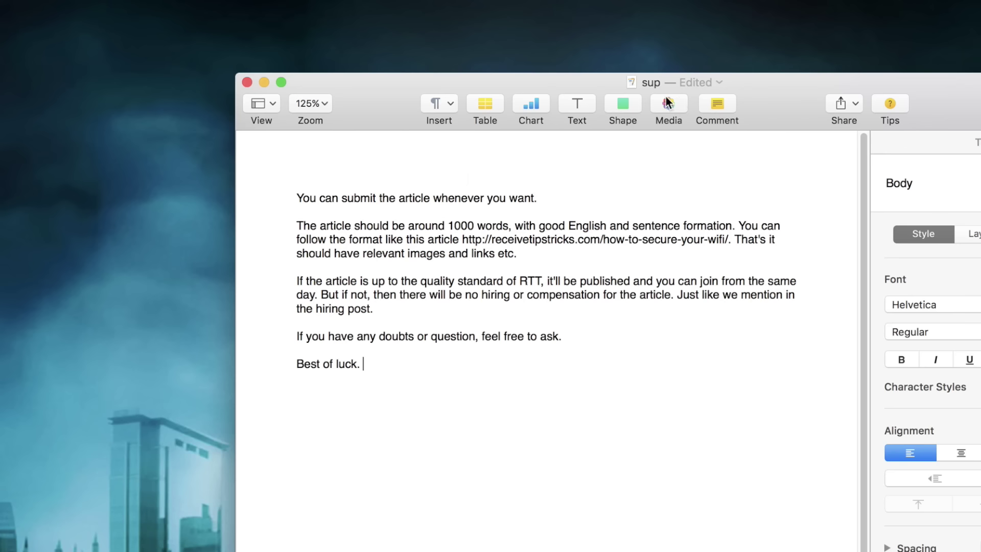
click(648, 82)
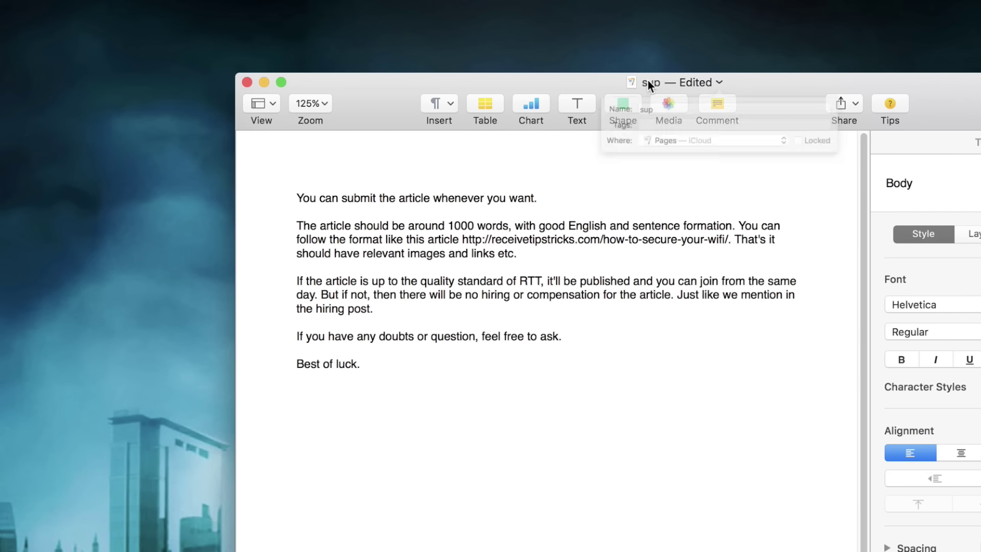
text(emai)
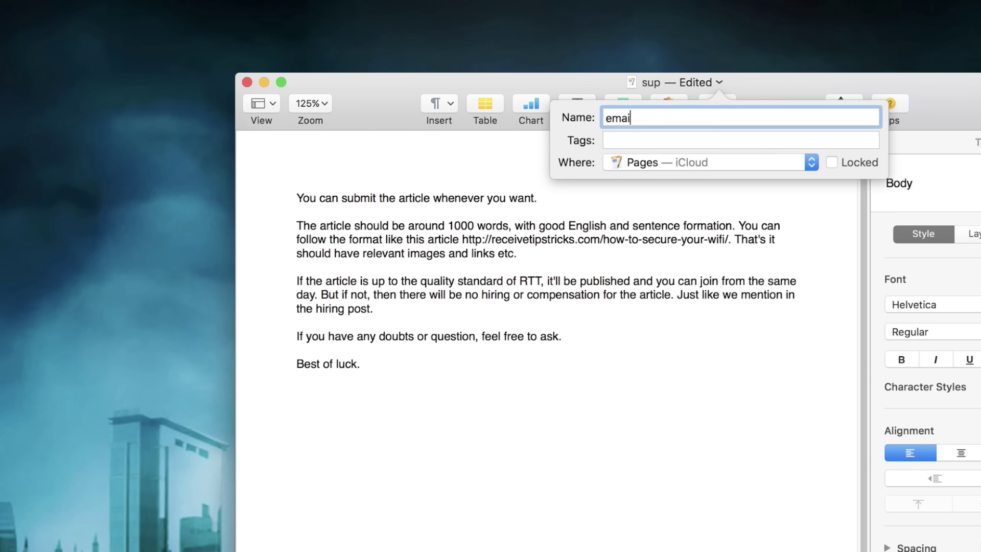
text(l template)
key(Return)
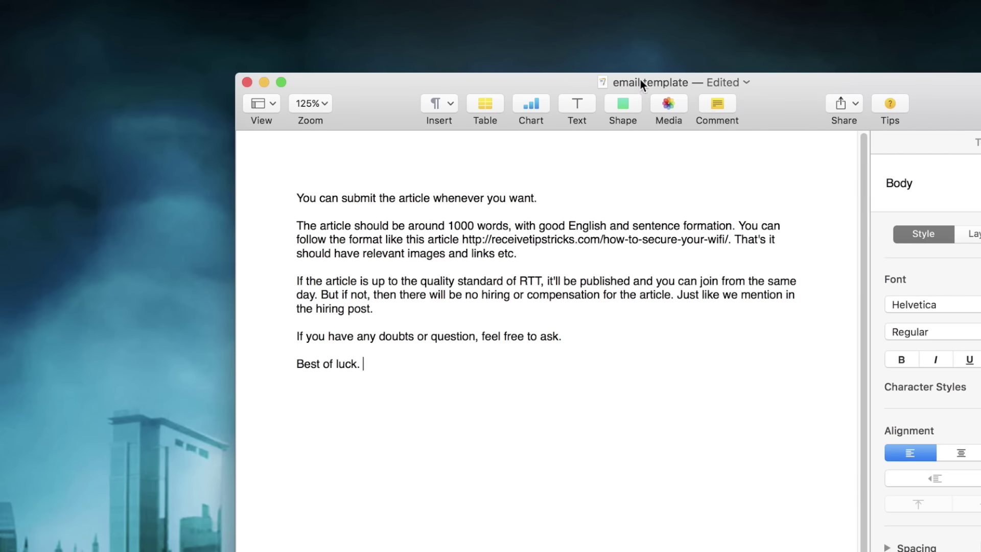
drag(602, 79, 105, 231)
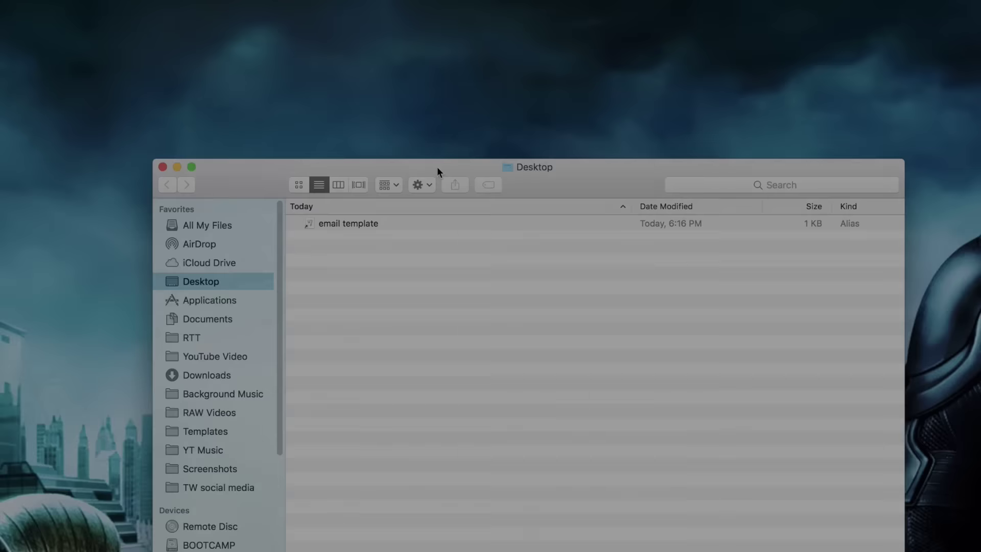
Move the Finder window up and show the Desktop folder's parent path from its title bar
drag(437, 167, 408, 111)
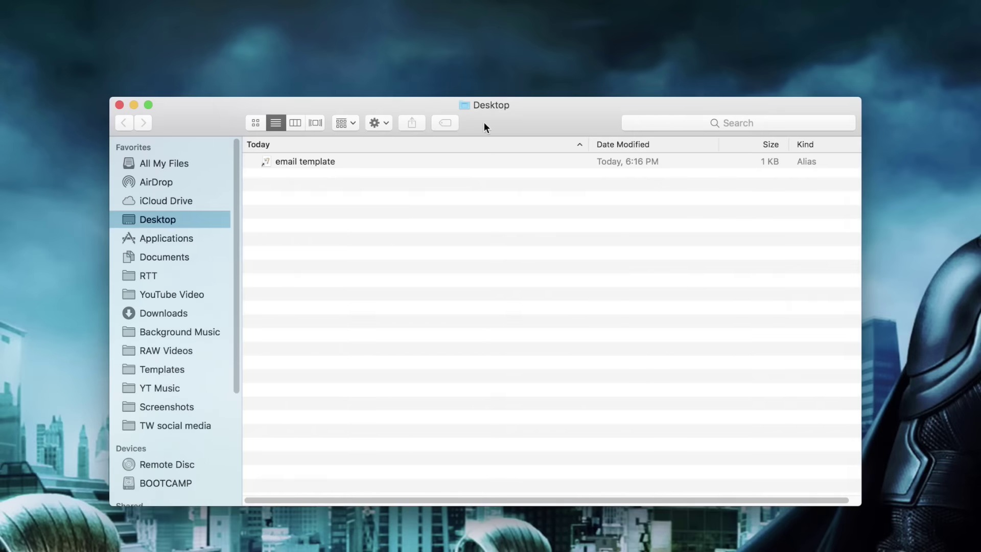
super+click(473, 105)
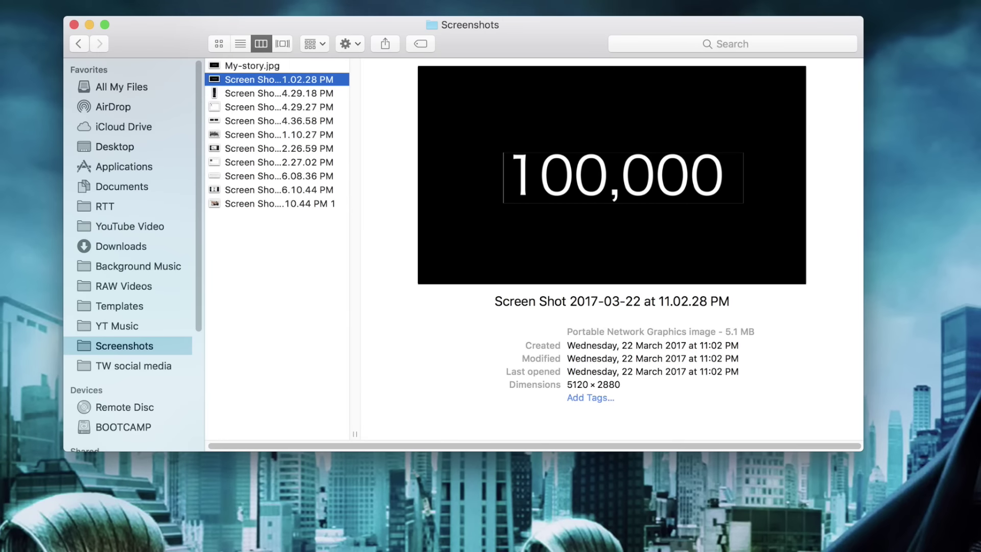
Highlight the PNG screenshot's 5.1 MB size, then My-story.jpg's 32 KB size
key(super+shift+4)
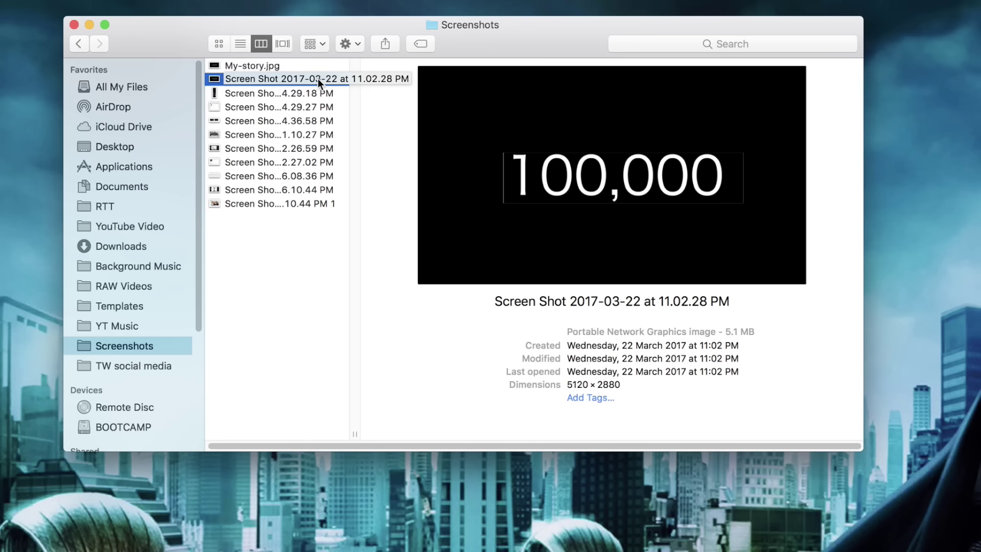
drag(725, 331, 761, 331)
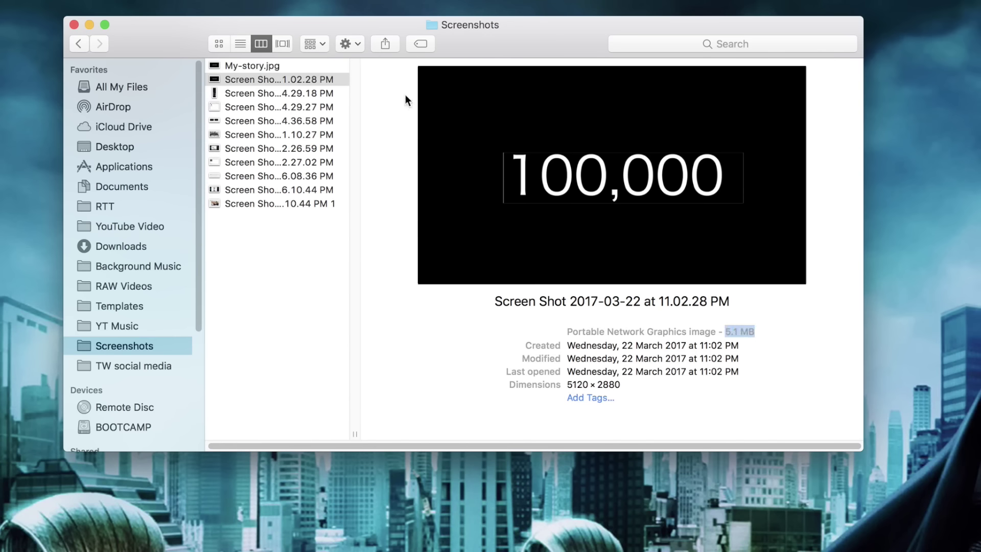
click(261, 67)
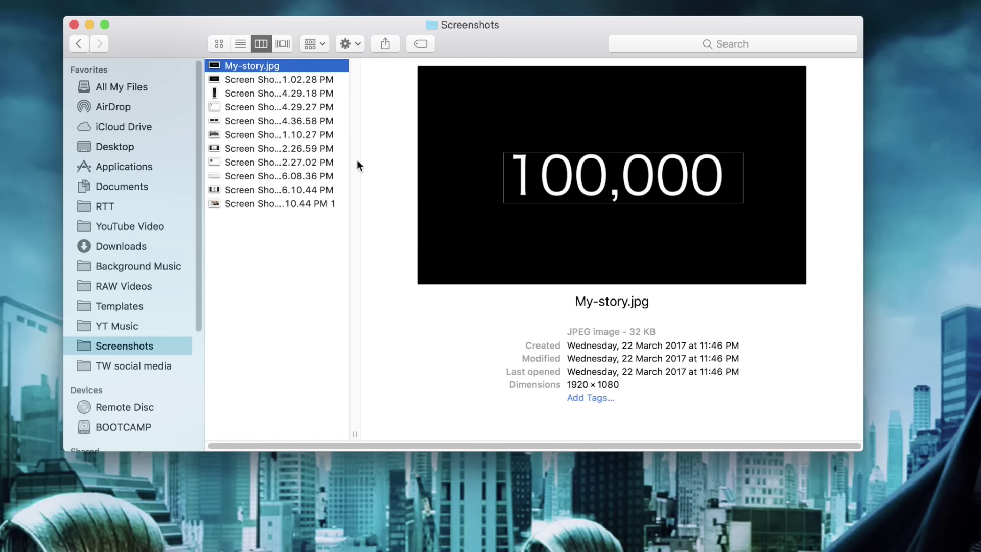
drag(657, 331, 630, 331)
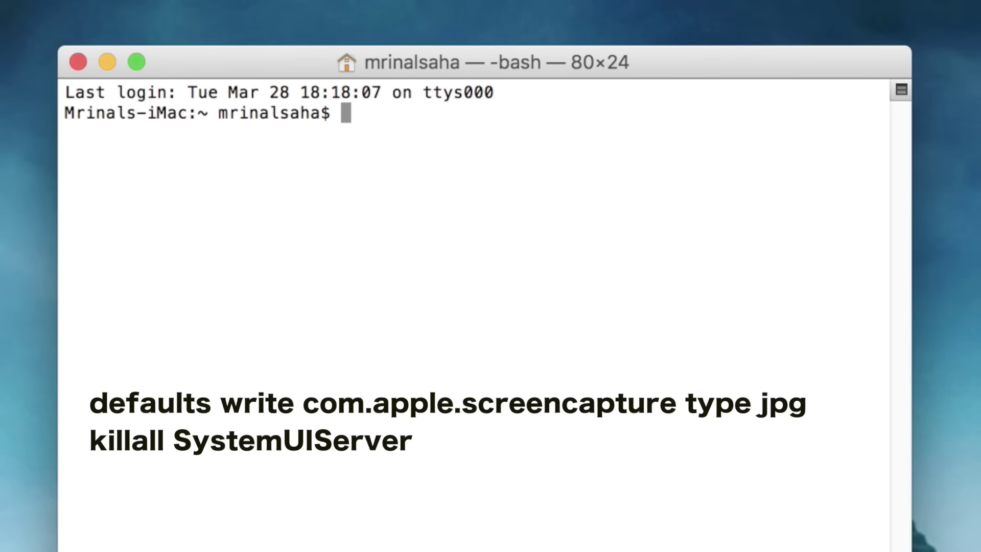
Run 'defaults write com.apple.screencapture type jpg;killall SystemUIServer' to save screenshots as JPG
key(ctrl+alt+Return)
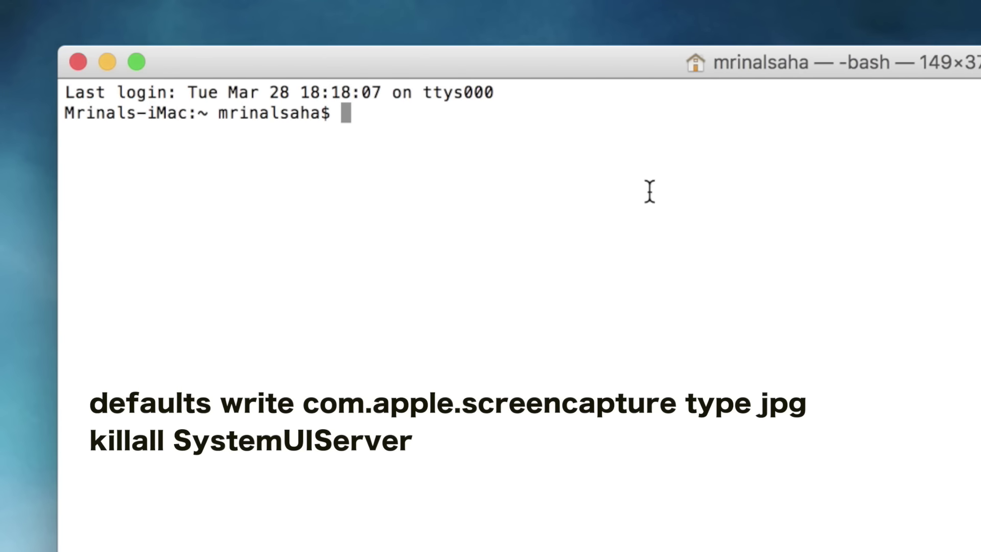
text(defaults write com.apple.screencapture type jpg;killall SystemUIServer)
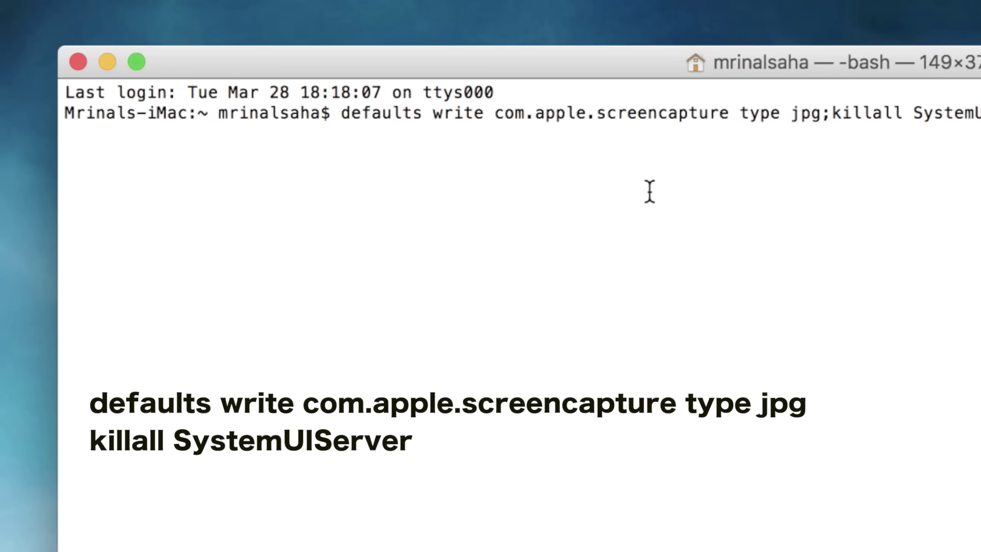
key(Return)
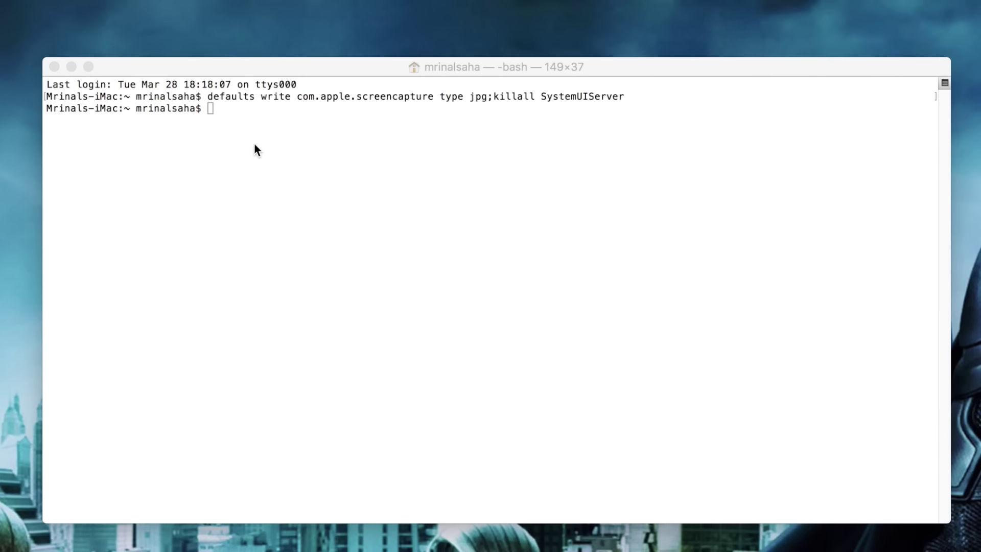
Paste the screenshot save-location command and trim the end of its folder path
click(269, 135)
text(defaults write com.apple.screencapture location ~/Documents/Screenshots)
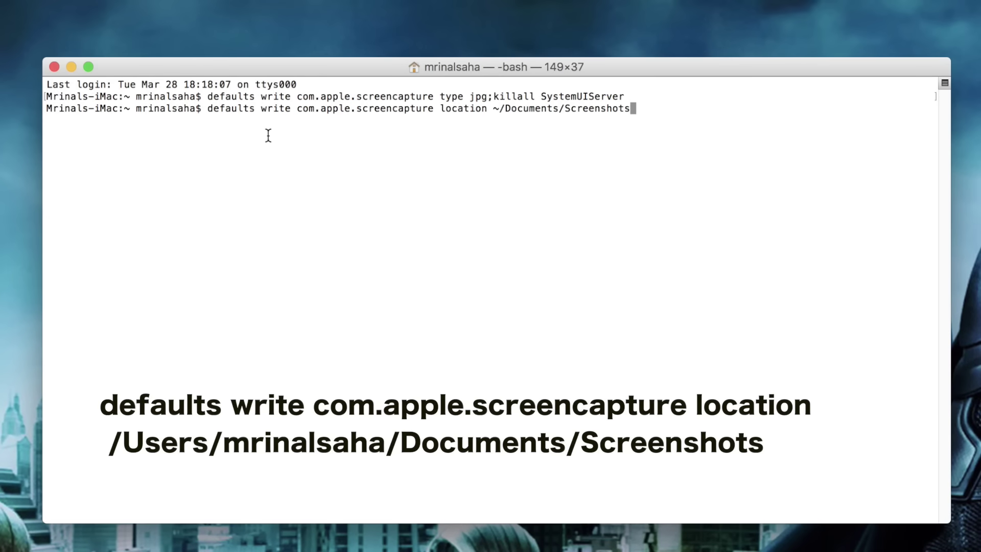
key(BackSpace)
key(BackSpace)
key(BackSpace)
key(BackSpace)
key(BackSpace)
key(BackSpace)
key(BackSpace)
key(BackSpace)
key(BackSpace)
key(BackSpace)
key(BackSpace)
key(BackSpace)
key(BackSpace)
key(BackSpace)
key(BackSpace)
key(BackSpace)
key(BackSpace)
key(BackSpace)
key(BackSpace)
key(BackSpace)
key(BackSpace)
key(BackSpace)
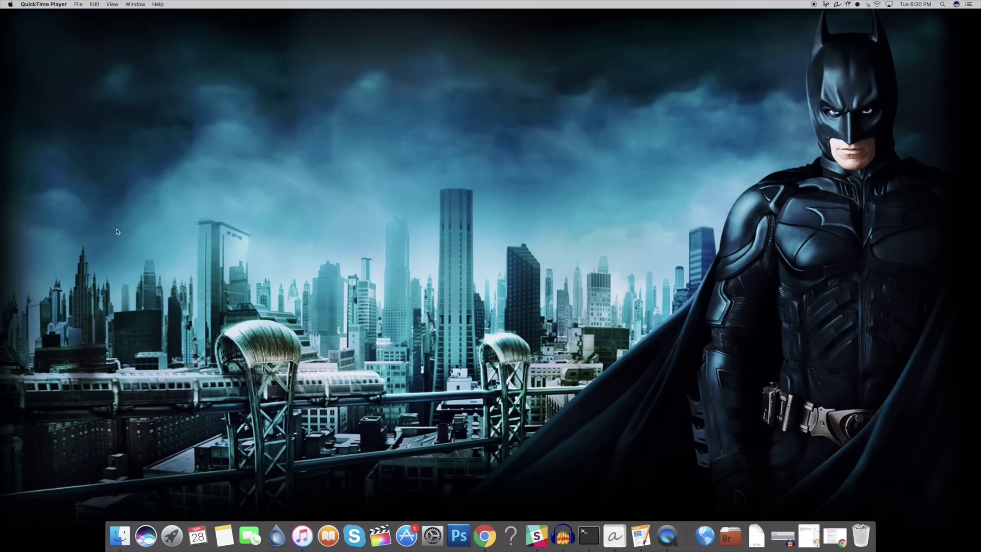
Launch Terminal via Spotlight and enlarge its window to 160 by 44
key(super+space)
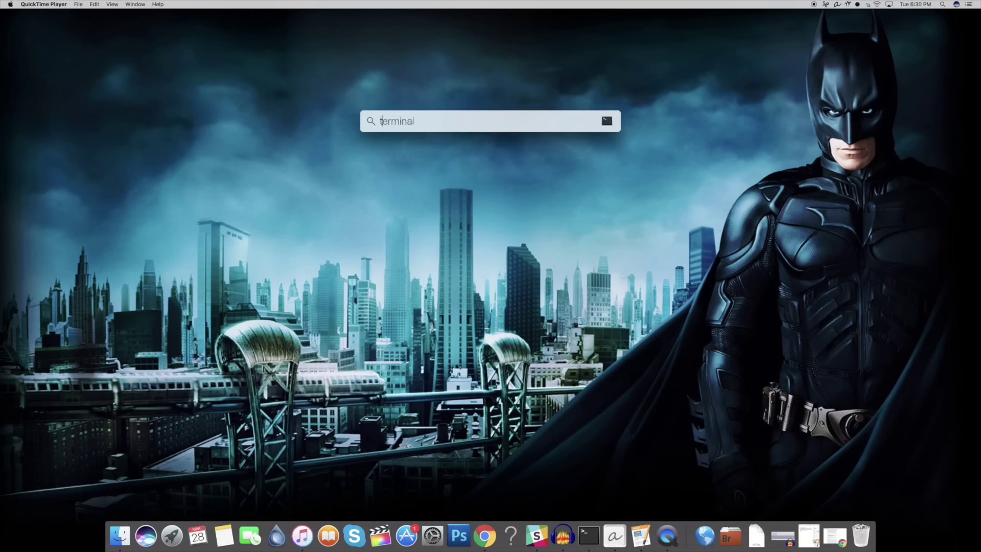
text(ter)
key(Return)
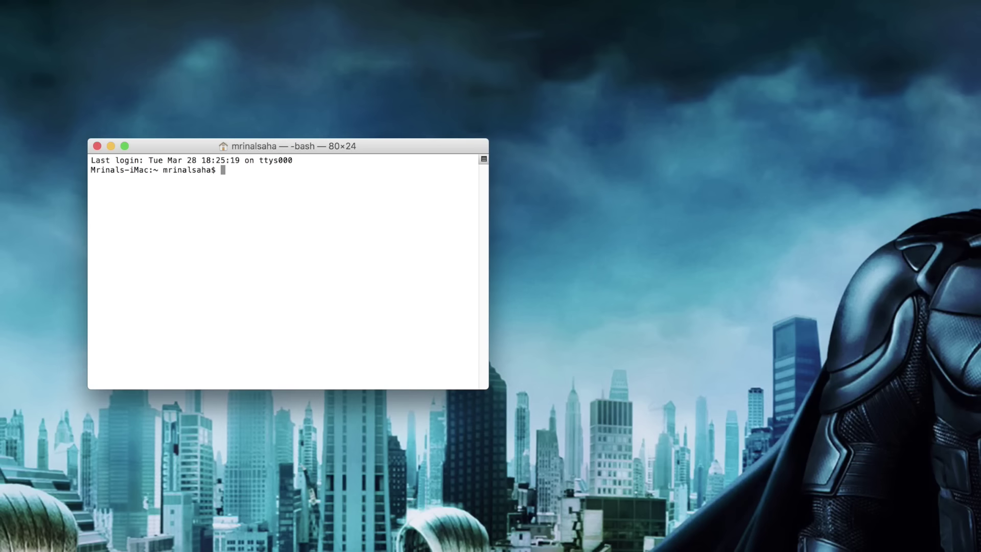
drag(490, 387, 873, 551)
Run the sqlite3 LSQuarantineDataURLString query and select the first and YouTube download URLs
text(sqlite3 ~/Library/Preferences/com.apple.LaunchServices.QuarantineEventsV* 'select LSQuarantineDataURLString from LSQuarantineEvent')
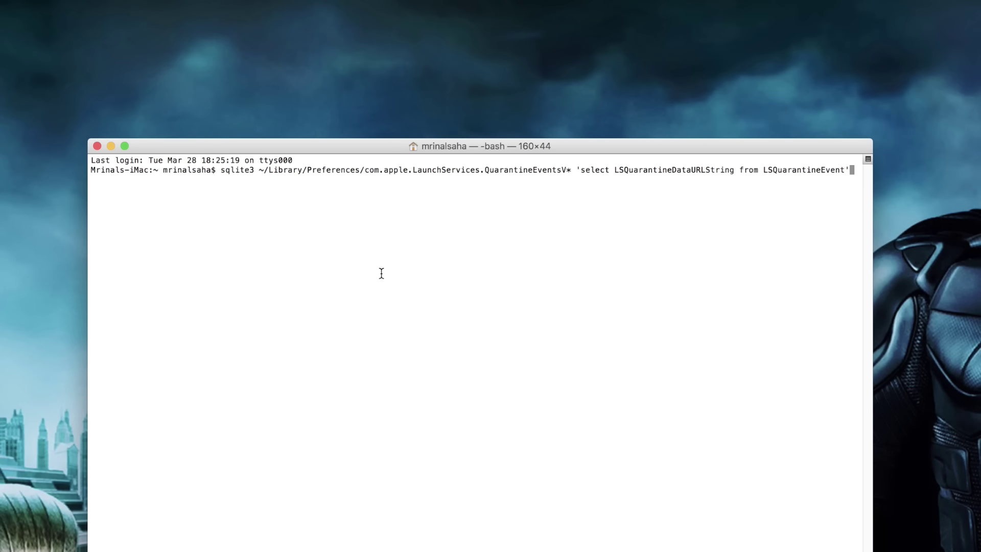
key(Return)
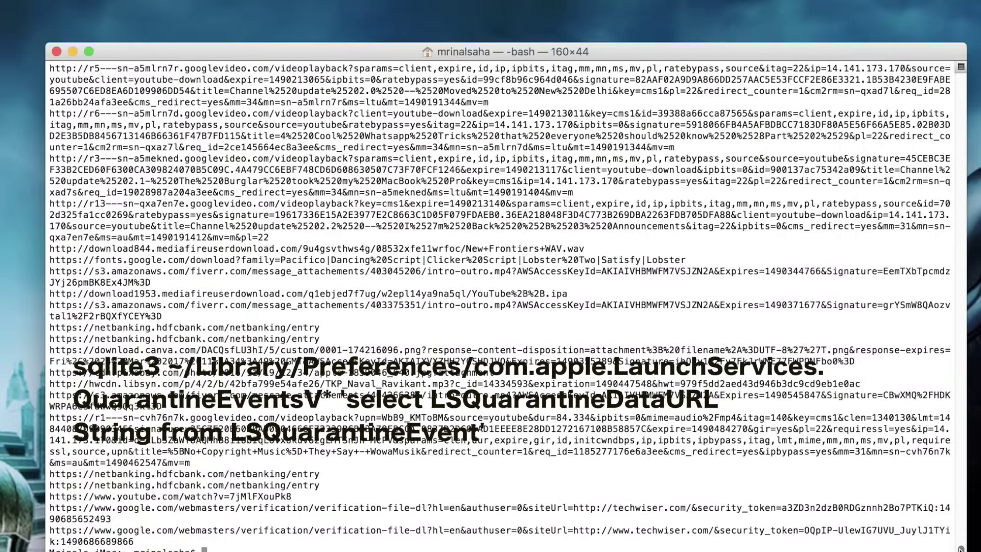
scroll(919, 60, up, 20)
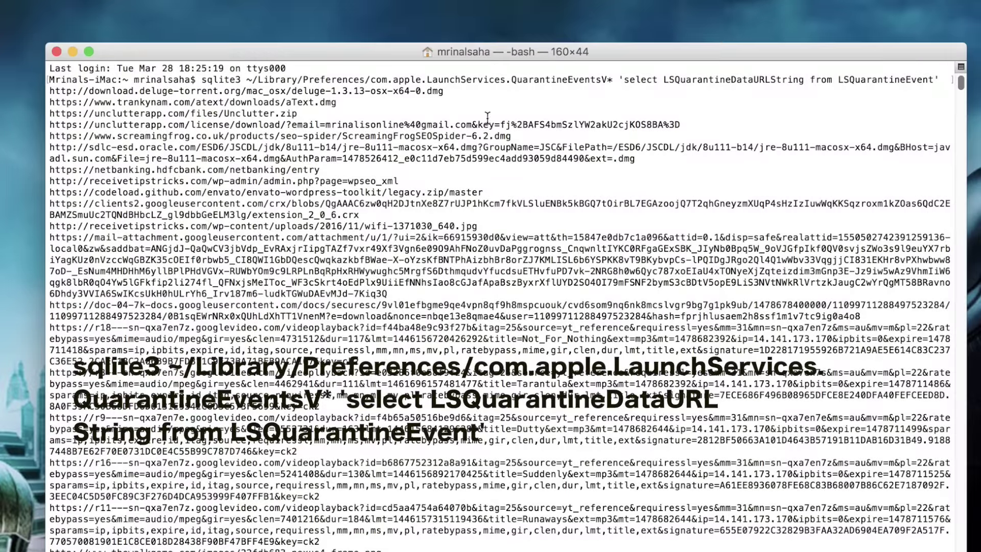
drag(53, 92, 452, 115)
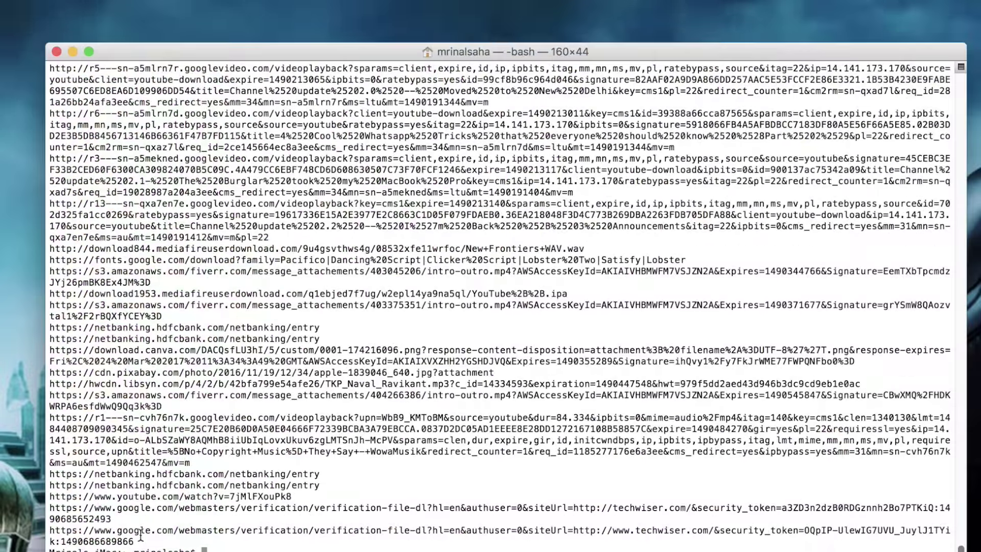
drag(51, 496, 310, 500)
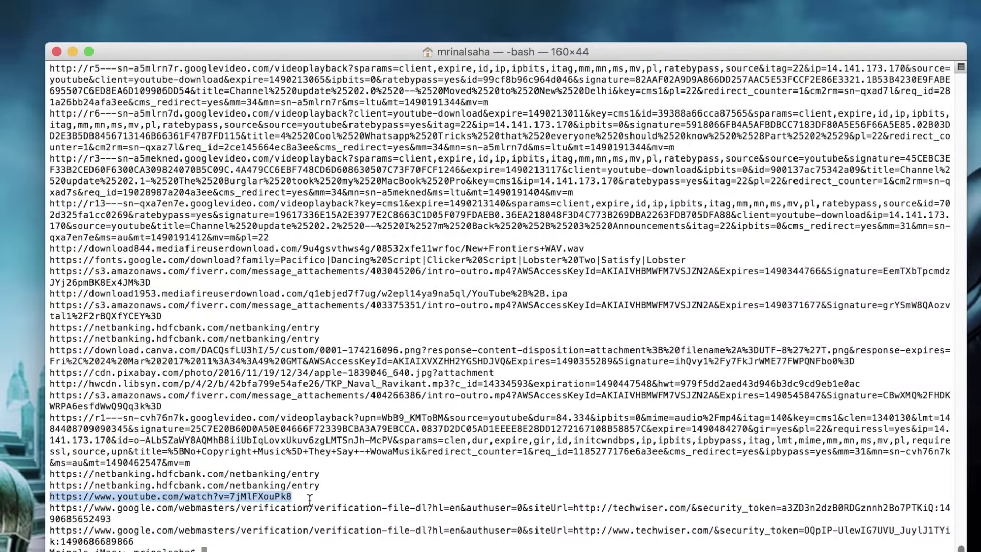
Run sqlite3 'delete from LSQuarantineEvent', then re-run the URL query to confirm it returns nothing
click(309, 499)
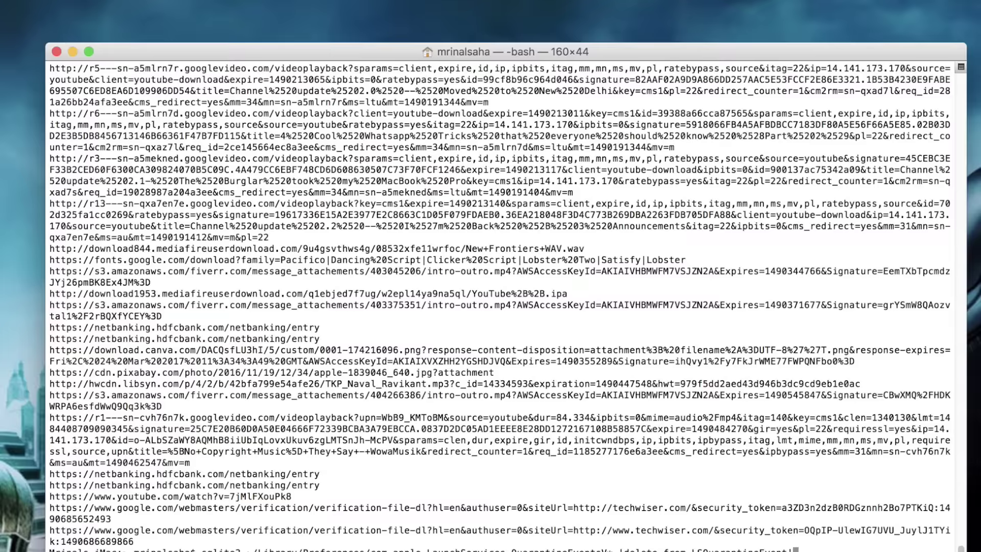
text(sqlite3 ~/Library/Preferences/com.apple.LaunchServices.QuarantineEventsV* 'delete from LSQuarantineEvent')
key(Return)
key(Up)
key(Up)
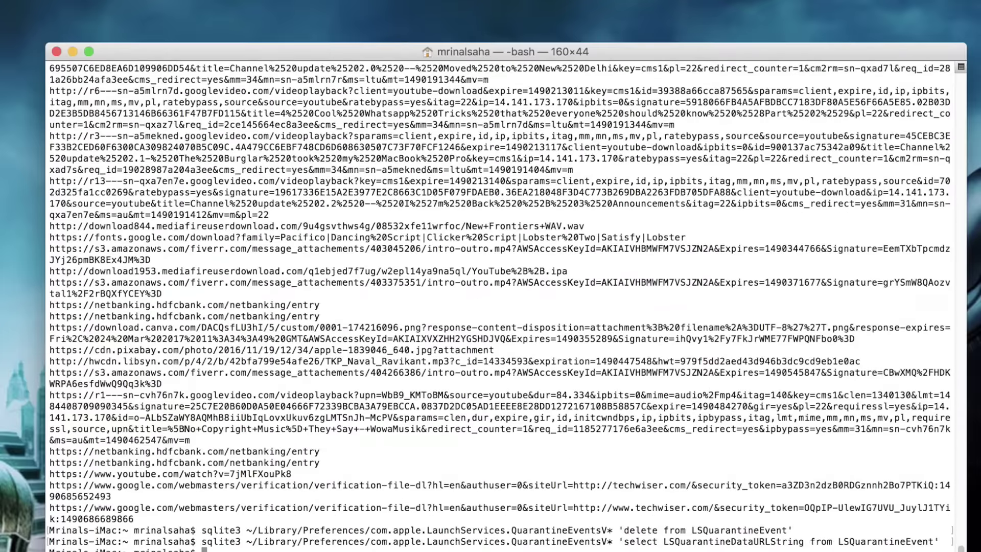
key(Return)
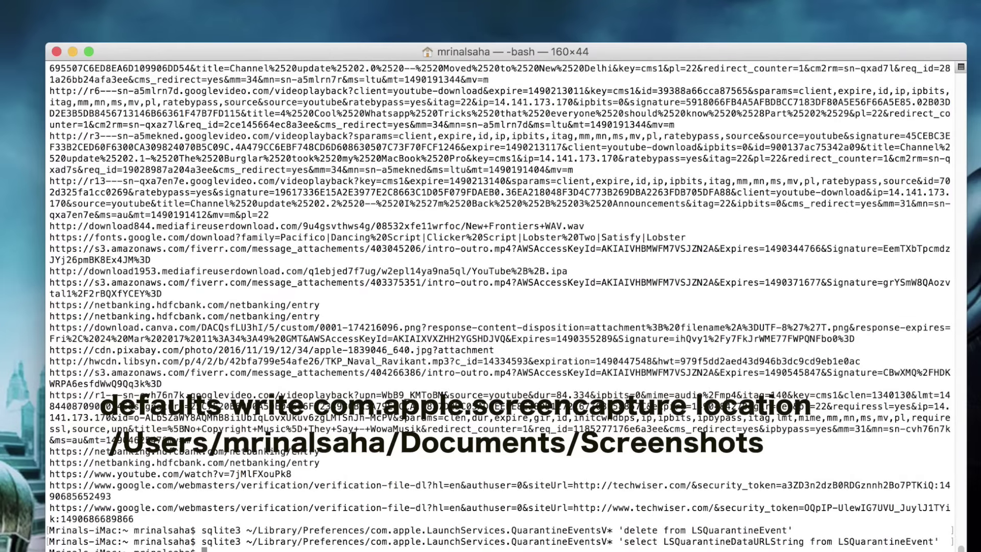